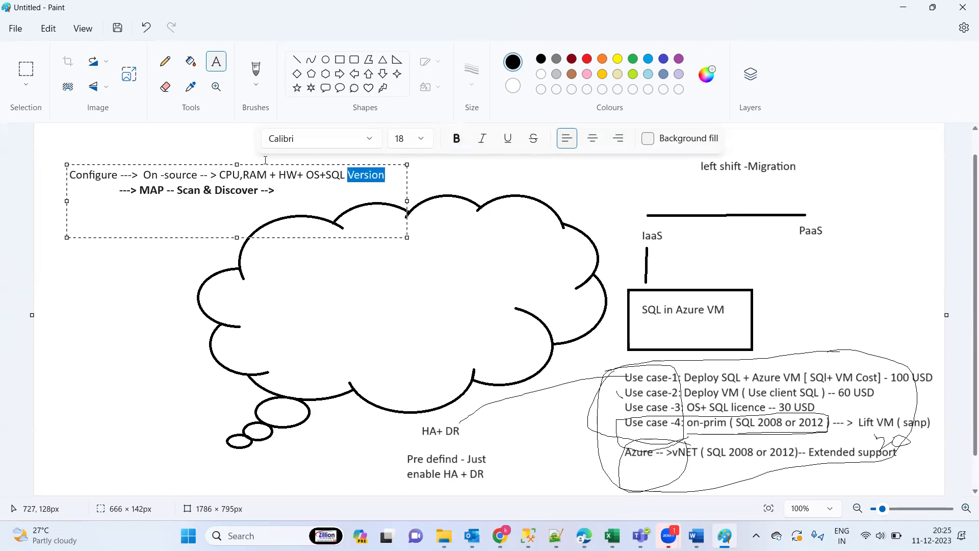
# Copy the text "CPU,RAM + HW+ OS+SQL Version" to the end of the MAP line and widen the text box to fit it on one line.
pyautogui.hotkey('ctrl', 'c')
pyautogui.click(297, 194)
pyautogui.hotkey('ctrl', 'v')
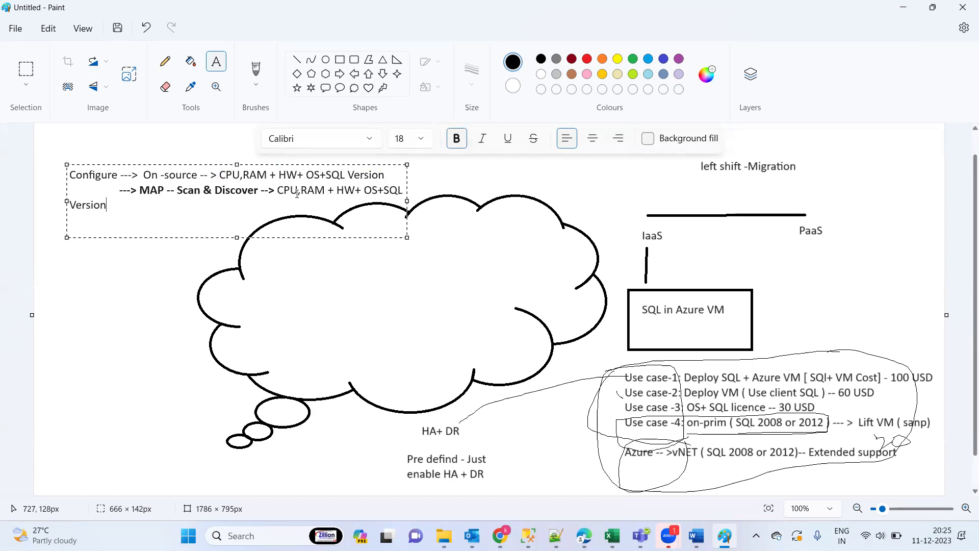
pyautogui.moveTo(407, 202); pyautogui.dragTo(533, 201)
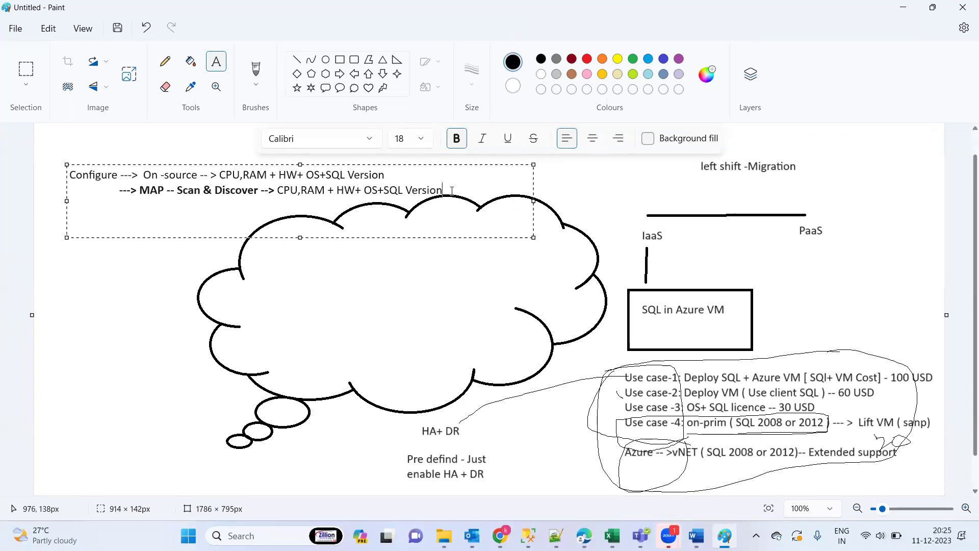
pyautogui.hotkey('shift', 'Left')
pyautogui.hotkey('shift', 'Left')
pyautogui.hotkey('shift', 'Left')
pyautogui.hotkey('shift', 'Left')
pyautogui.hotkey('shift', 'Left')
pyautogui.hotkey('shift', 'Left')
pyautogui.hotkey('shift', 'Left')
pyautogui.hotkey('shift', 'Left')
pyautogui.hotkey('shift', 'Left')
pyautogui.hotkey('shift', 'Left')
pyautogui.hotkey('shift', 'Left')
pyautogui.hotkey('shift', 'Left')
pyautogui.hotkey('shift', 'Left')
pyautogui.hotkey('shift', 'Left')
pyautogui.hotkey('shift', 'Left')
pyautogui.hotkey('shift', 'Left')
pyautogui.hotkey('shift', 'Left')
pyautogui.hotkey('shift', 'Left')
pyautogui.hotkey('shift', 'Left')
pyautogui.hotkey('shift', 'Left')
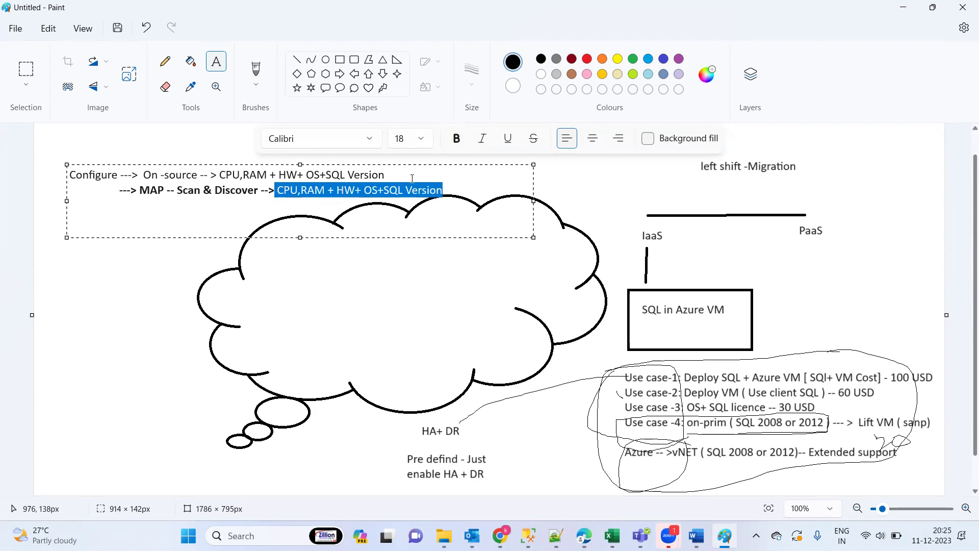
# Append "( Before Azure)" to the end of the MAP -- Scan & Discover line.
pyautogui.click(457, 193)
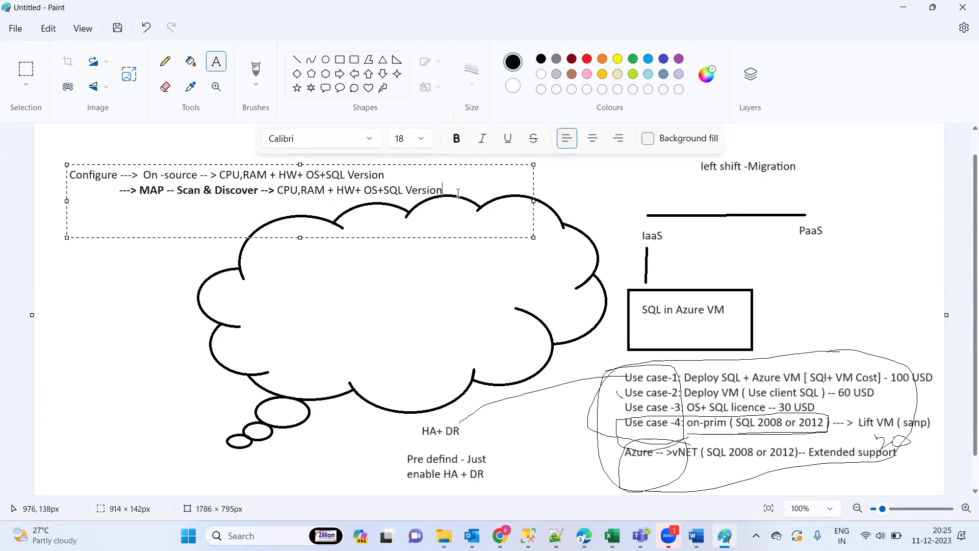
pyautogui.write('( Azure')
pyautogui.moveTo(165, 187); pyautogui.dragTo(138, 188)
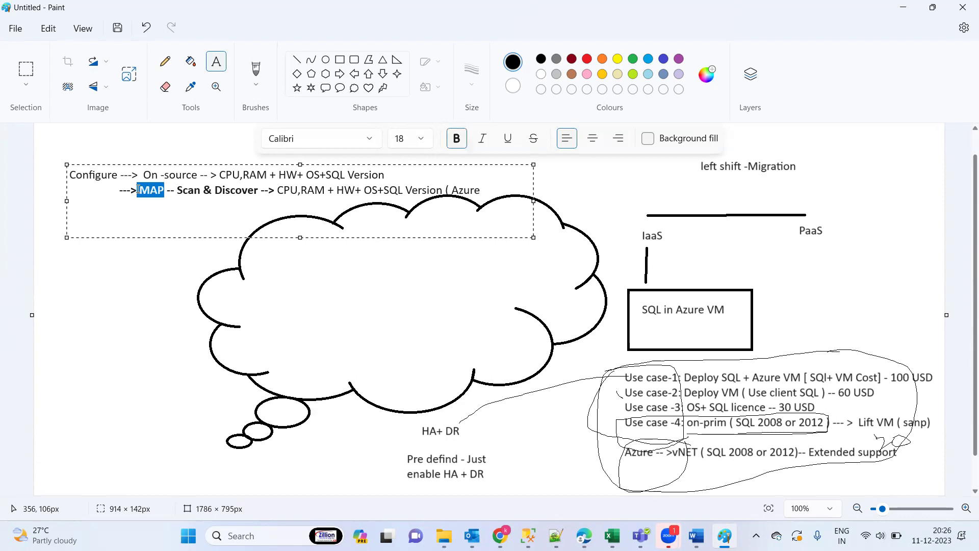
pyautogui.moveTo(138, 189); pyautogui.dragTo(144, 191)
pyautogui.click(454, 187)
pyautogui.write('3')
pyautogui.write('efore')
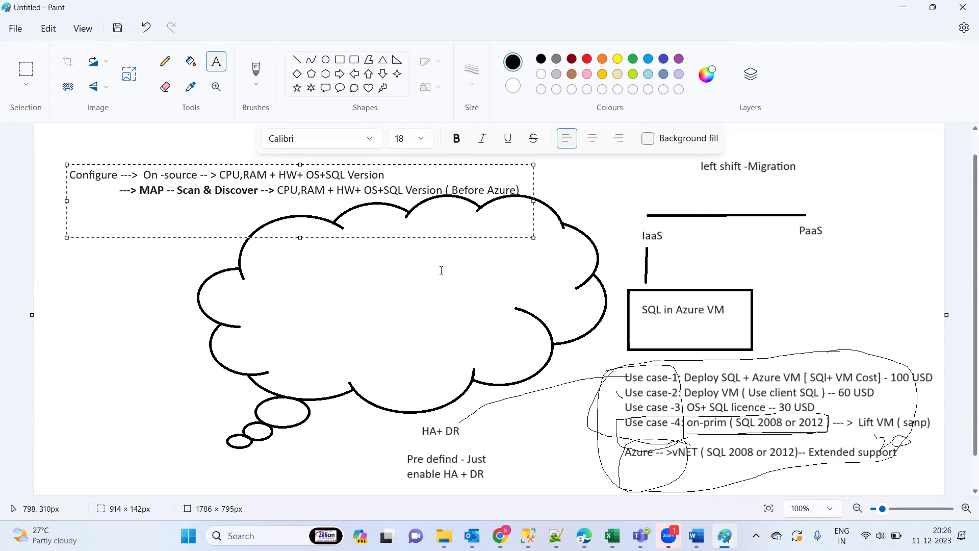
# Switch to the TAX_2022_2023 File Explorer window and search This PC for "MAP".
pyautogui.click(444, 535)
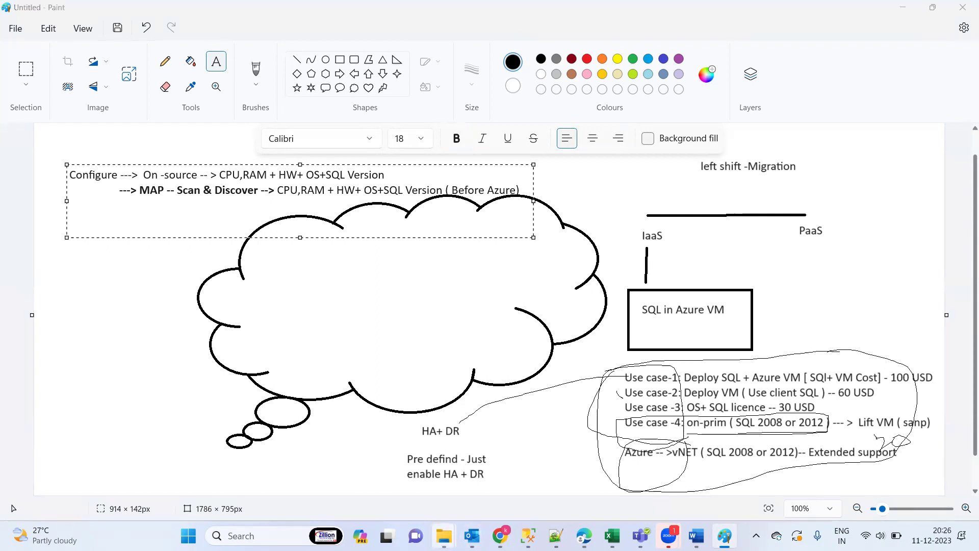
pyautogui.click(373, 468)
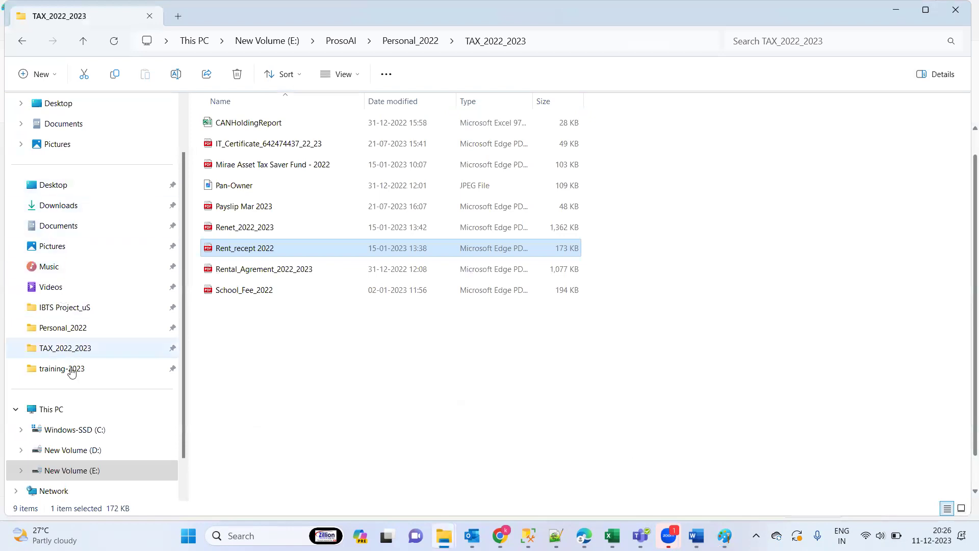
pyautogui.click(60, 408)
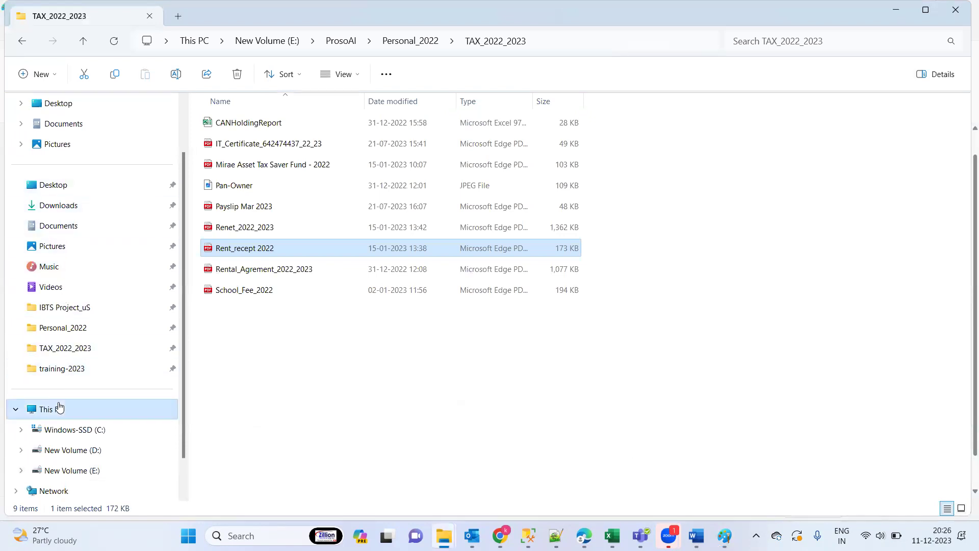
pyautogui.click(851, 42)
pyautogui.write('MAp')
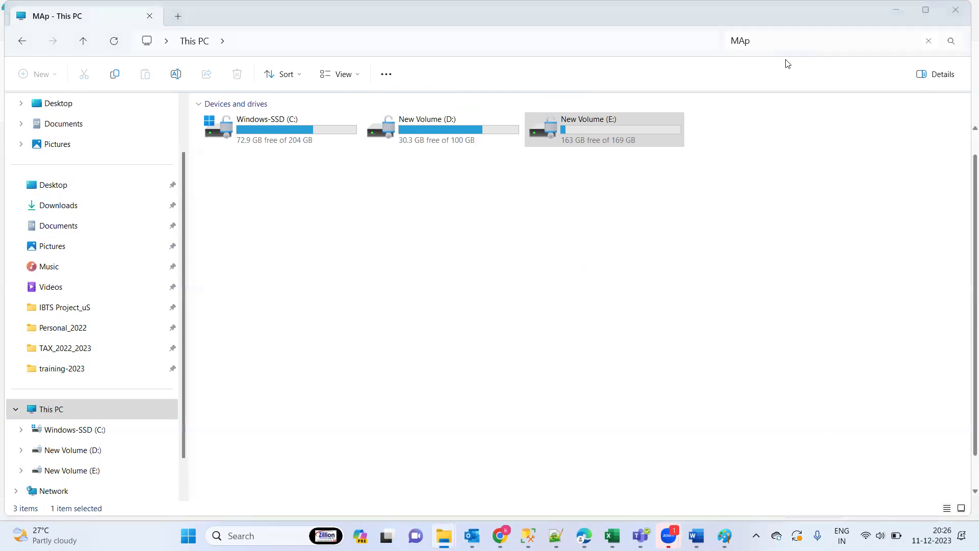
pyautogui.click(769, 39)
pyautogui.press('BackSpace')
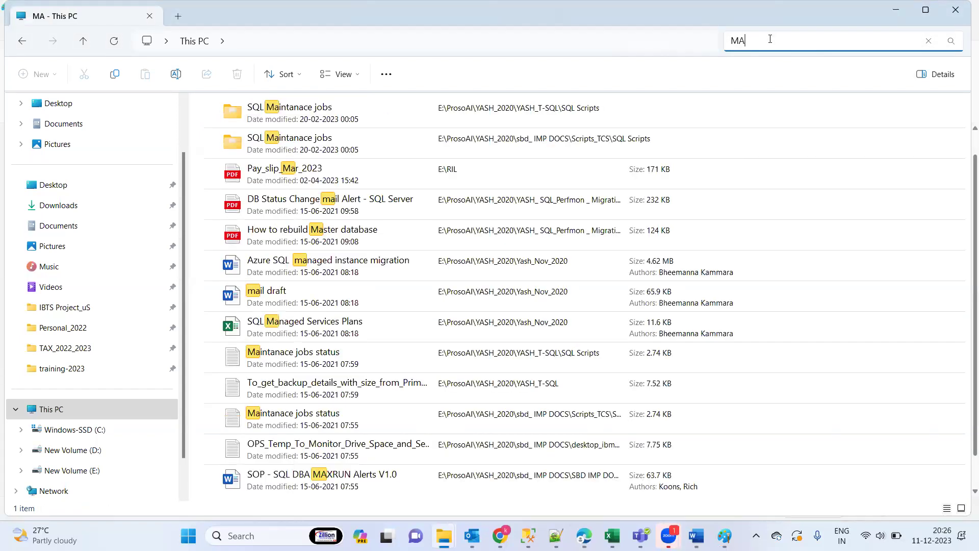
pyautogui.write('P')
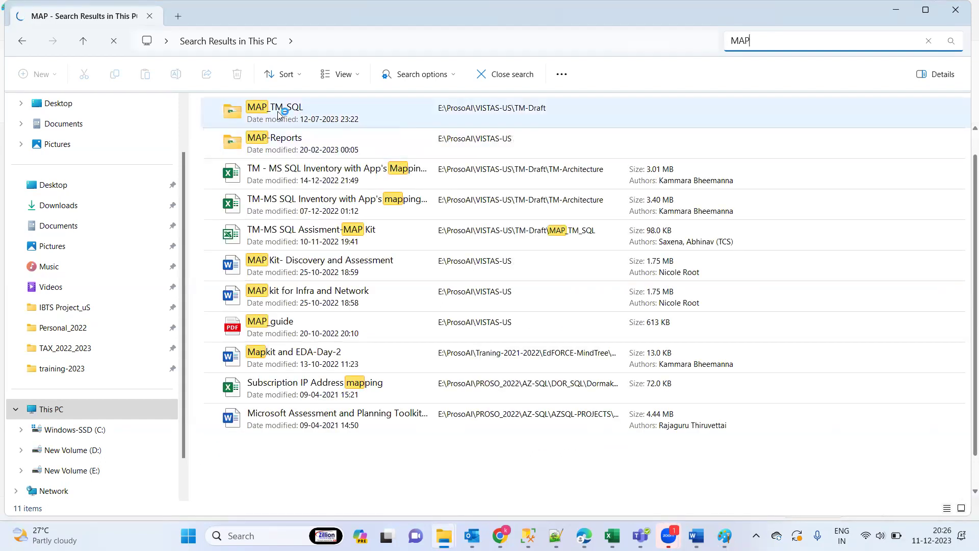
# Look into the MAP_TM_SQL and MAP-Reports folders, returning to the search results after each.
pyautogui.doubleClick(278, 114)
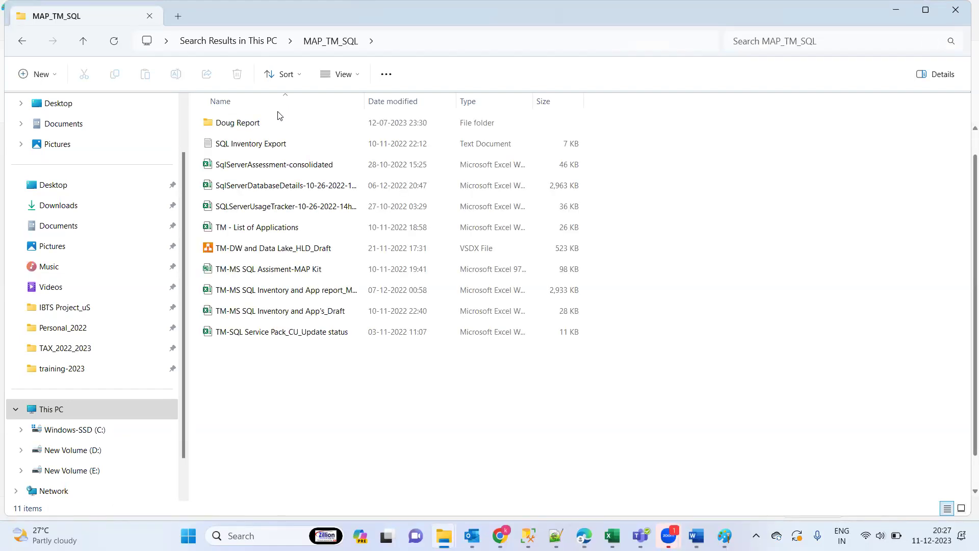
pyautogui.click(23, 45)
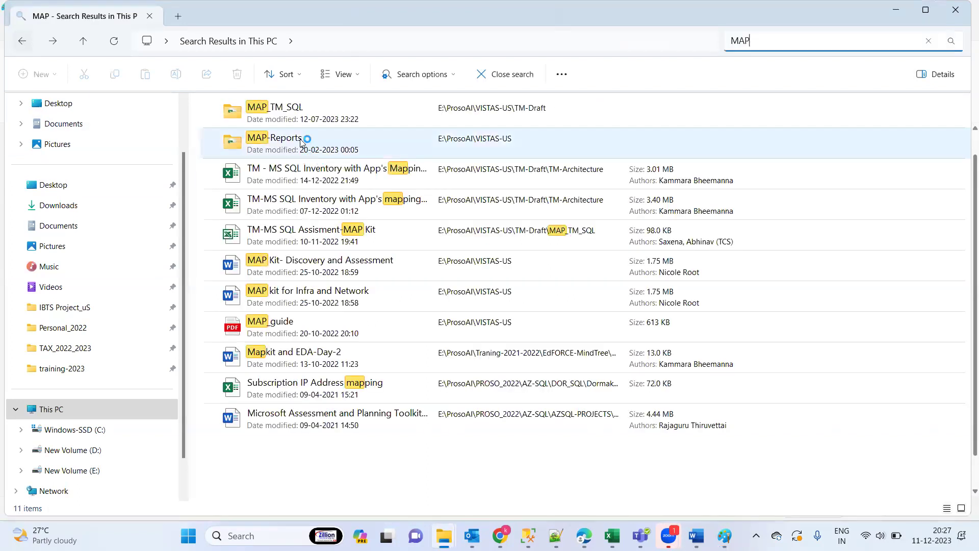
pyautogui.doubleClick(288, 141)
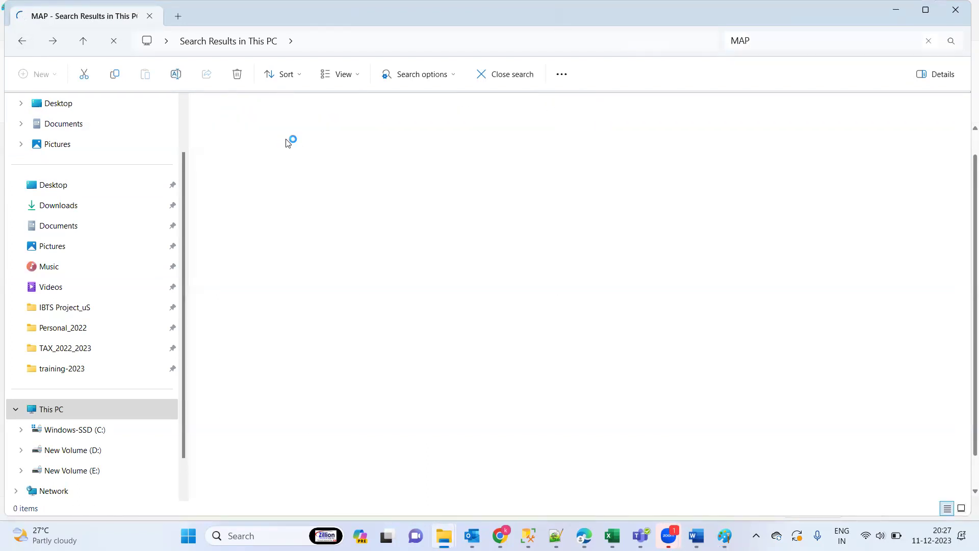
pyautogui.click(22, 45)
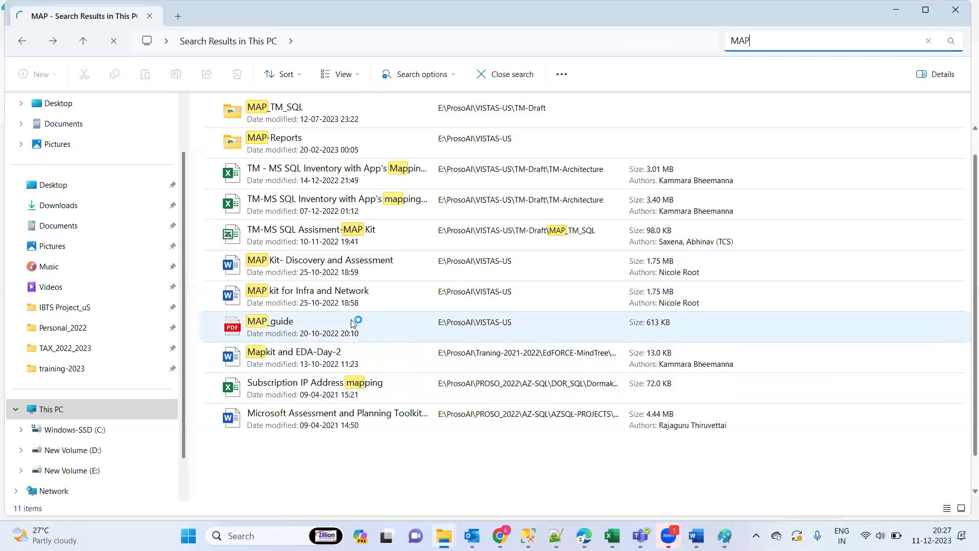
# Open the MAP Kit- Discovery and Assessment document in Word and review its SQL Server discovery and report generation pages.
pyautogui.click(323, 272)
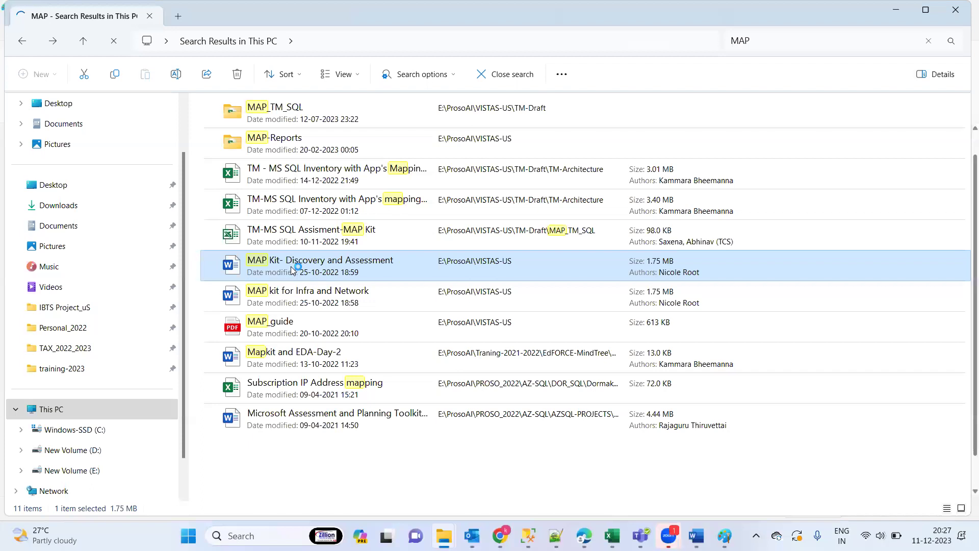
pyautogui.hotkey('alt', 'Tab')
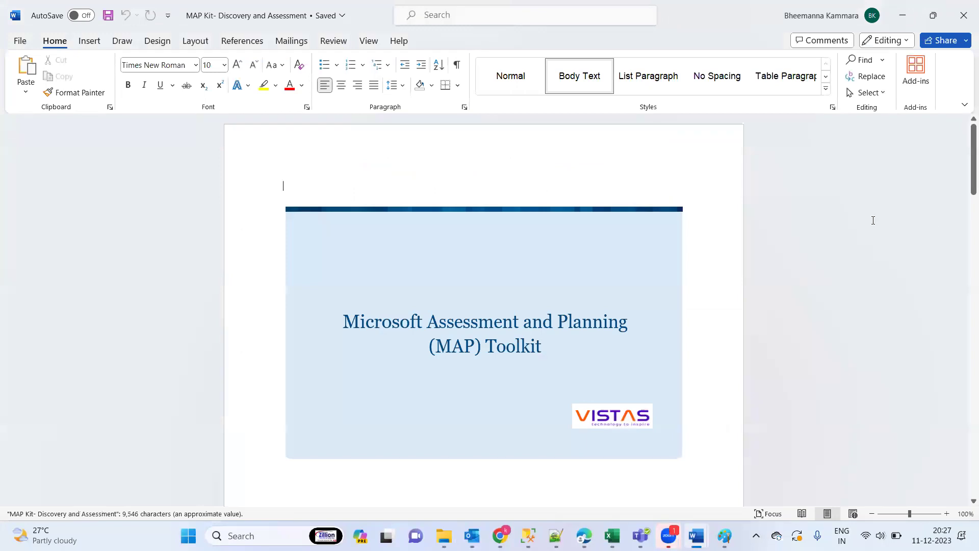
pyautogui.click(615, 415)
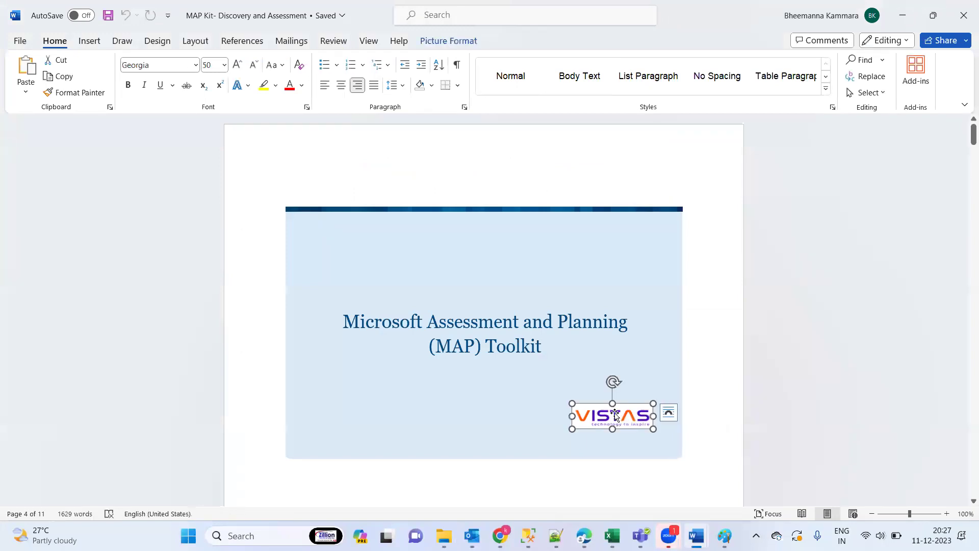
pyautogui.moveTo(965, 133); pyautogui.dragTo(965, 351)
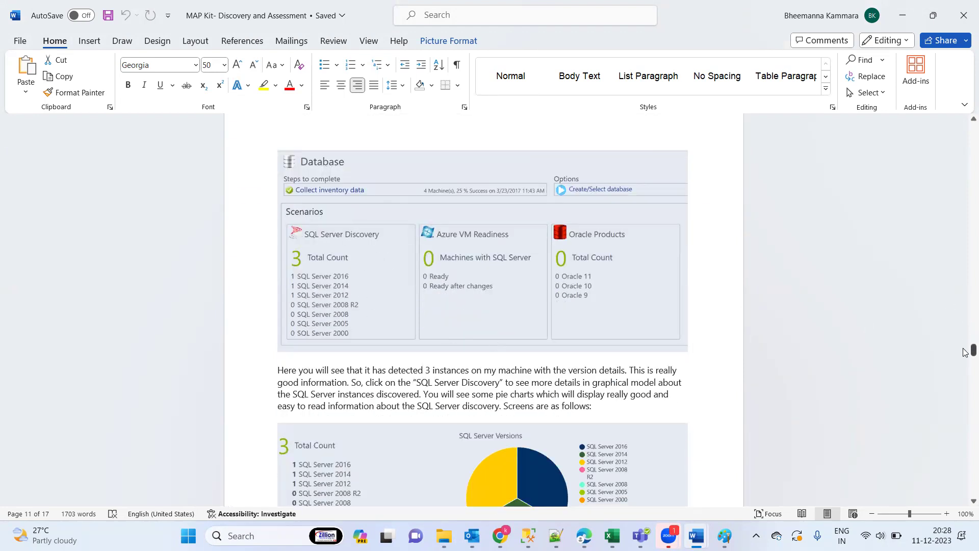
pyautogui.moveTo(971, 350); pyautogui.dragTo(971, 361)
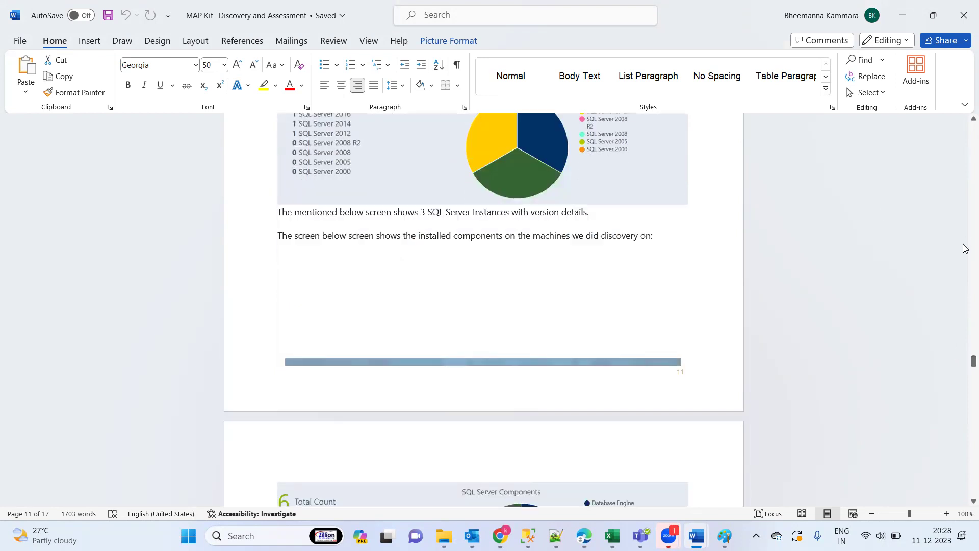
pyautogui.scroll(2, 965, 120)
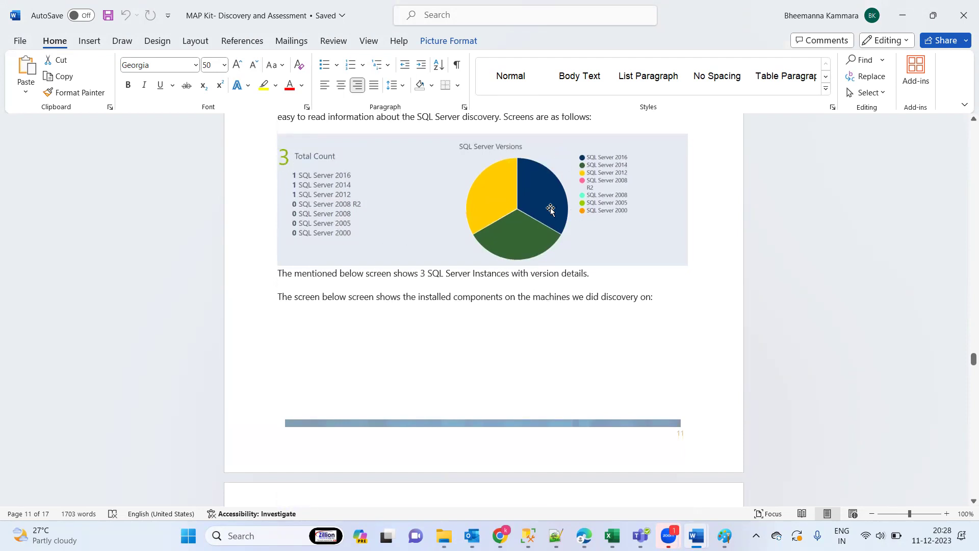
pyautogui.moveTo(972, 358); pyautogui.dragTo(965, 391)
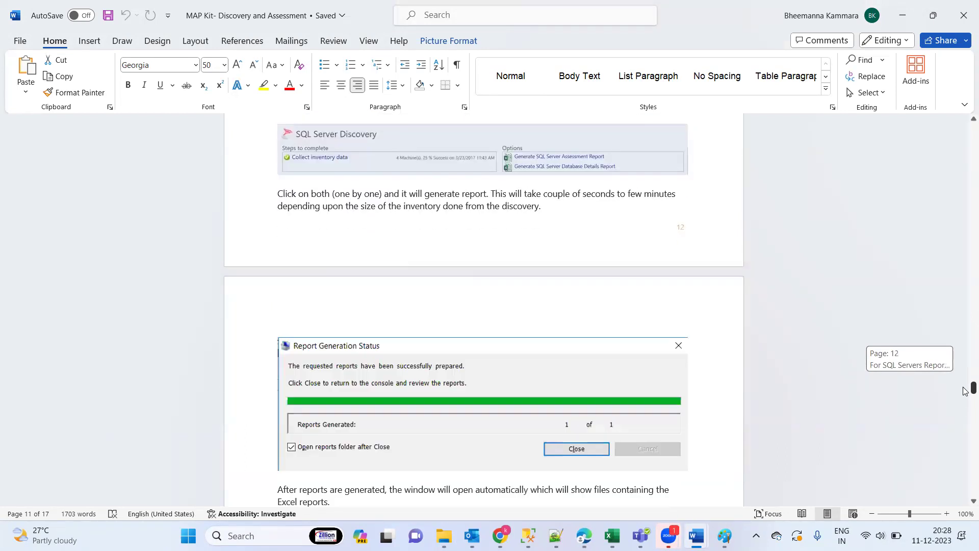
pyautogui.click(560, 158)
pyautogui.click(560, 158)
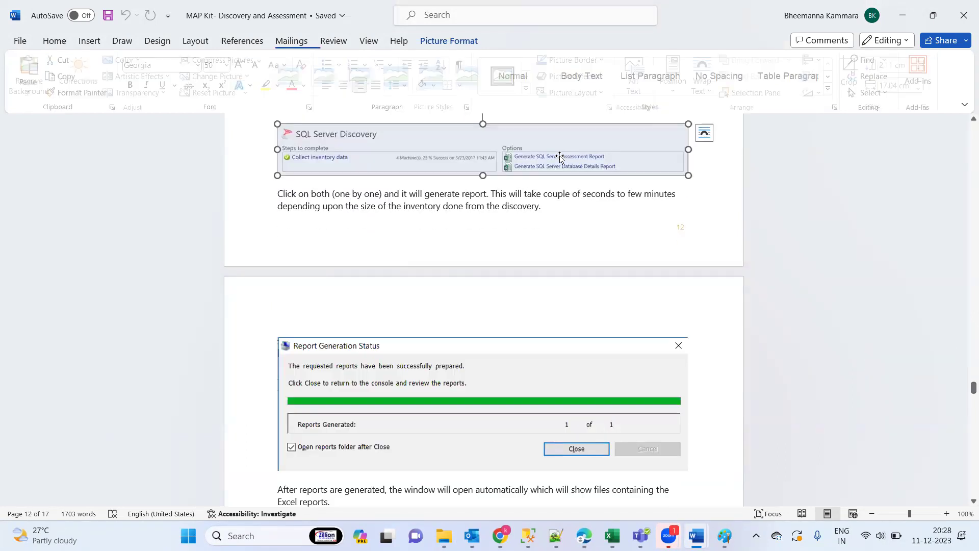
# Minimize the MAP Kit document, return to the MAP search window in File Explorer, and search This PC for "MAP" again.
pyautogui.click(903, 14)
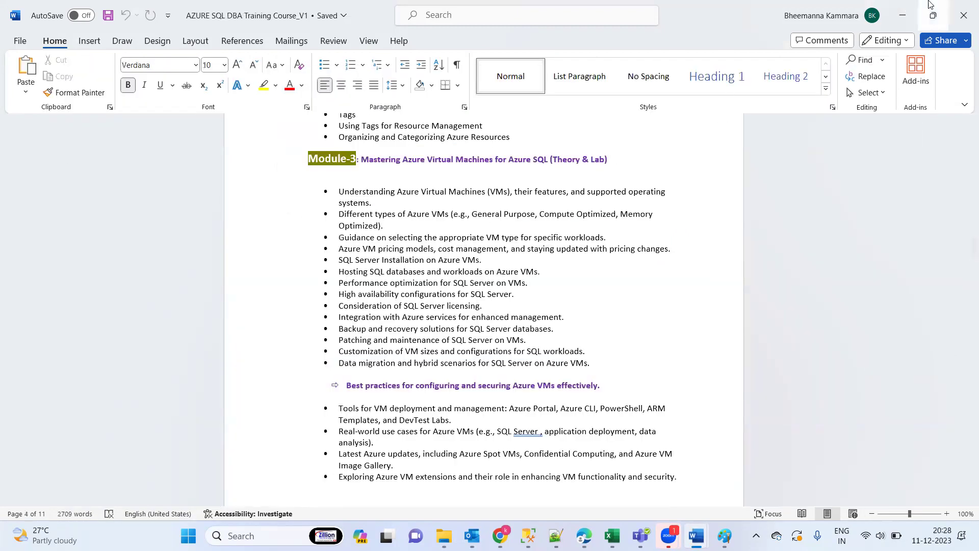
pyautogui.click(444, 535)
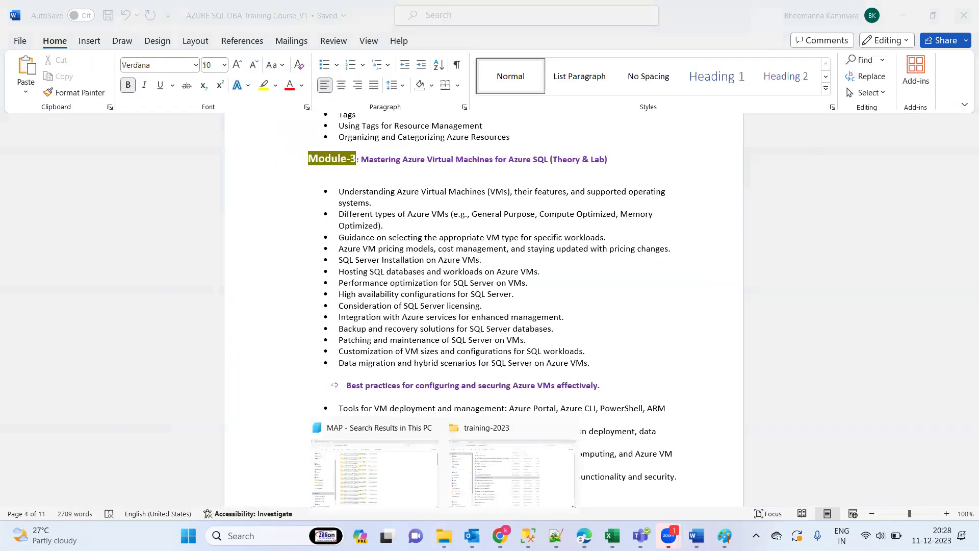
pyautogui.click(519, 486)
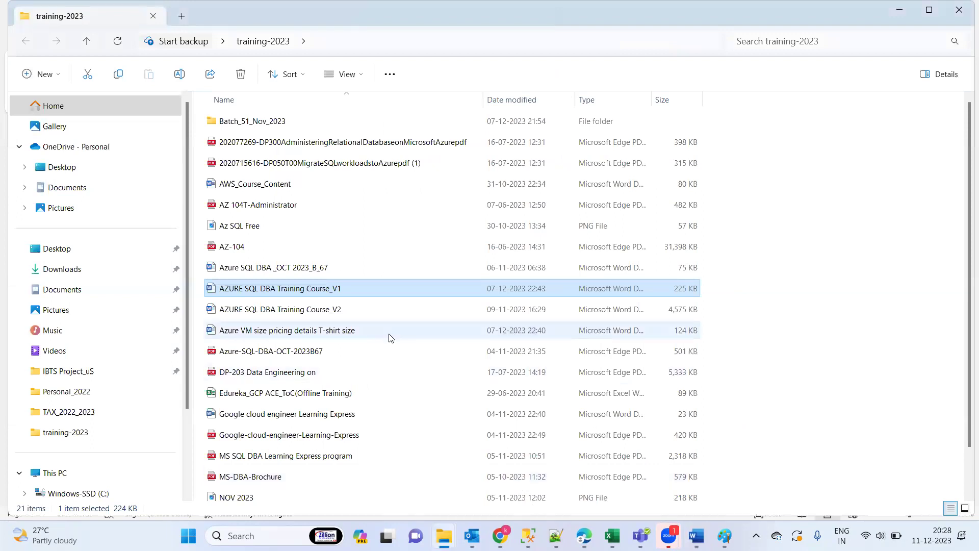
pyautogui.moveTo(444, 536)
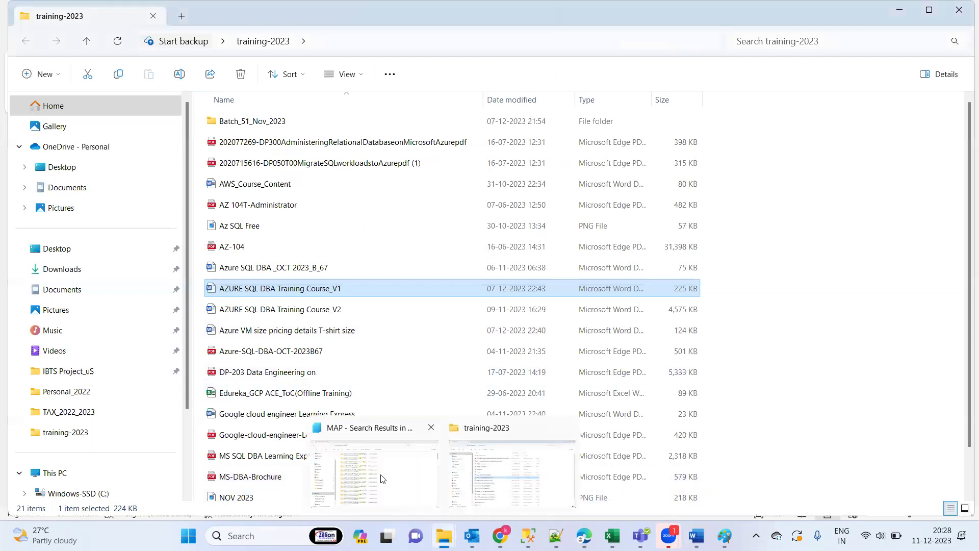
pyautogui.click(385, 482)
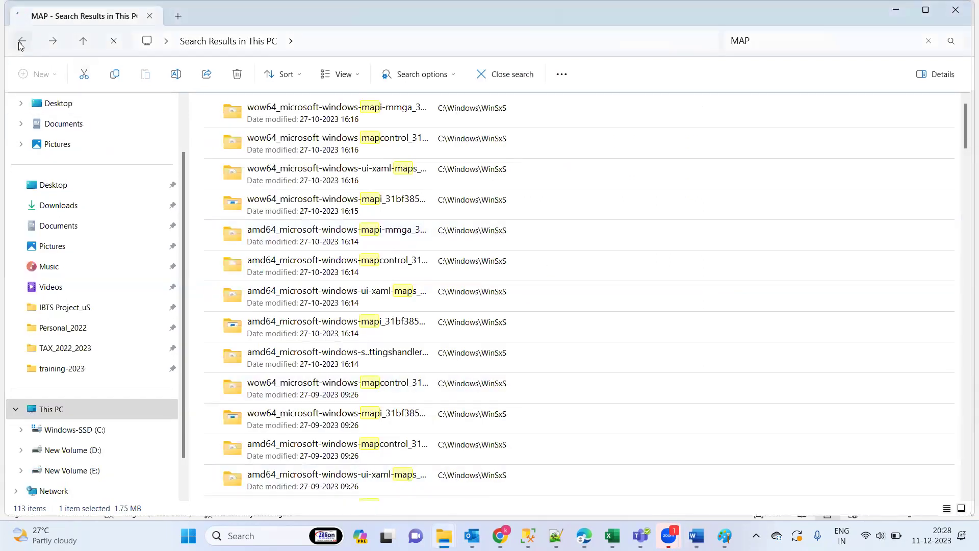
pyautogui.click(21, 42)
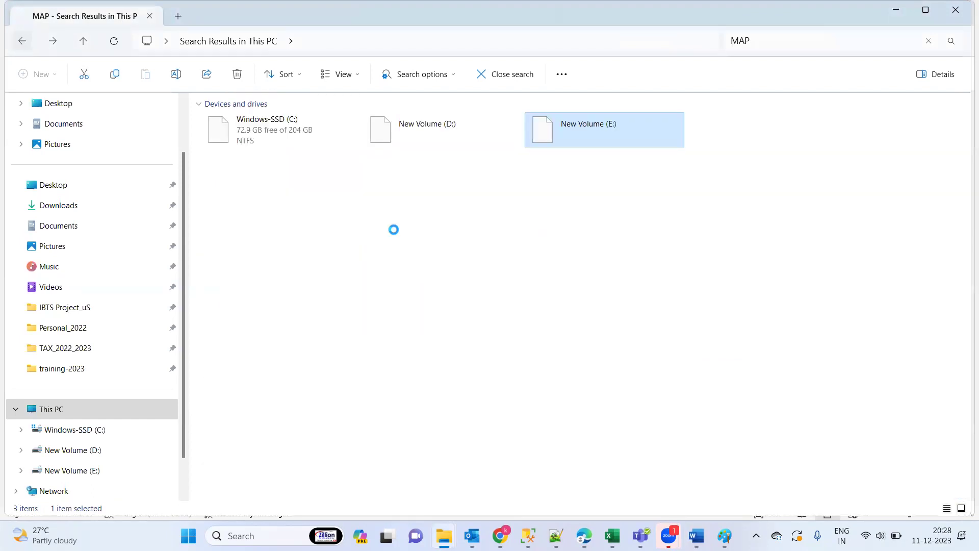
pyautogui.click(807, 41)
pyautogui.write('MAP')
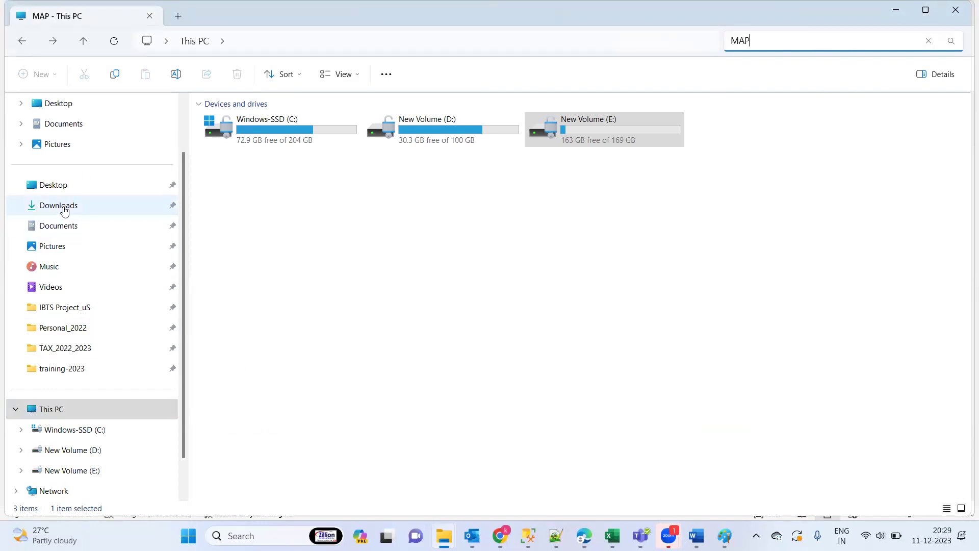
# Go back to the TAX_2022_2023 folder, enter "MAP" as its search term, and minimize the window.
pyautogui.click(23, 42)
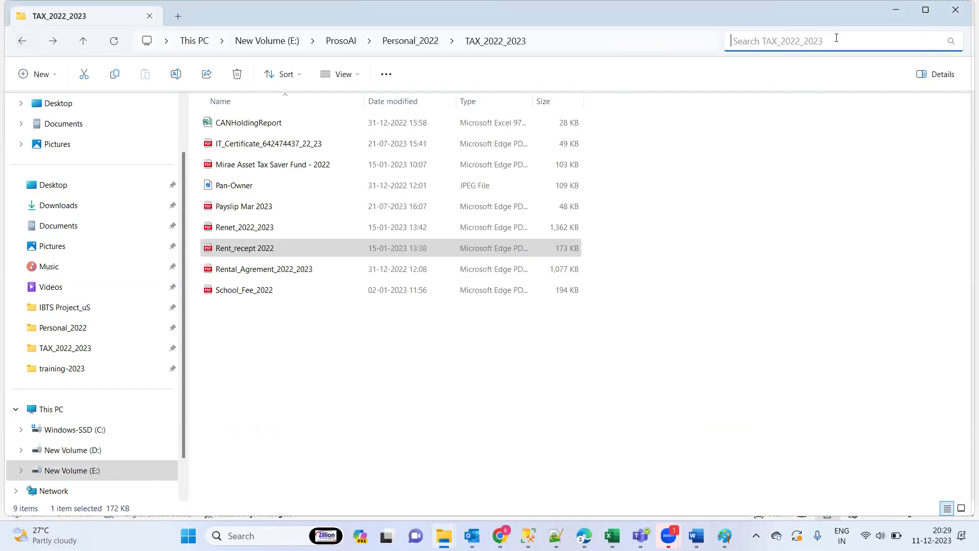
pyautogui.write('MAP')
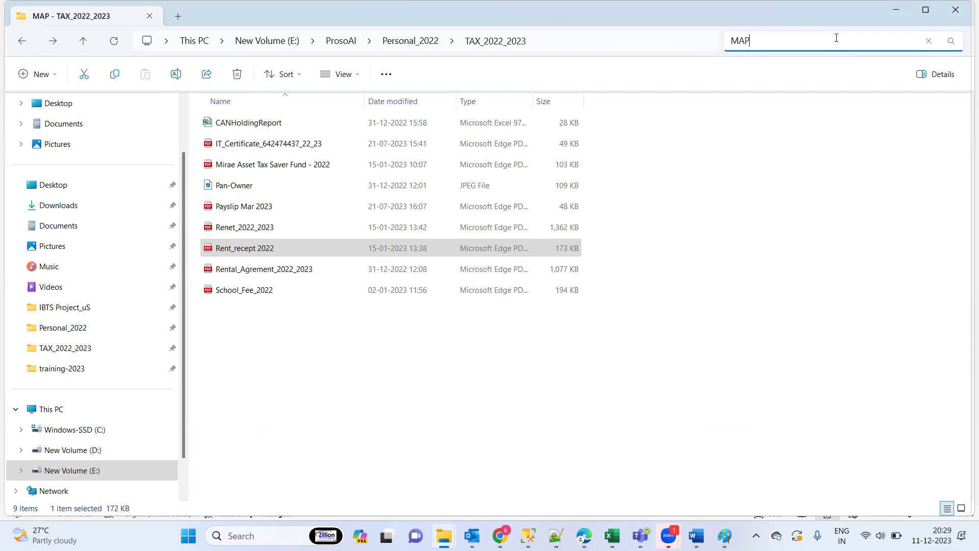
pyautogui.click(745, 159)
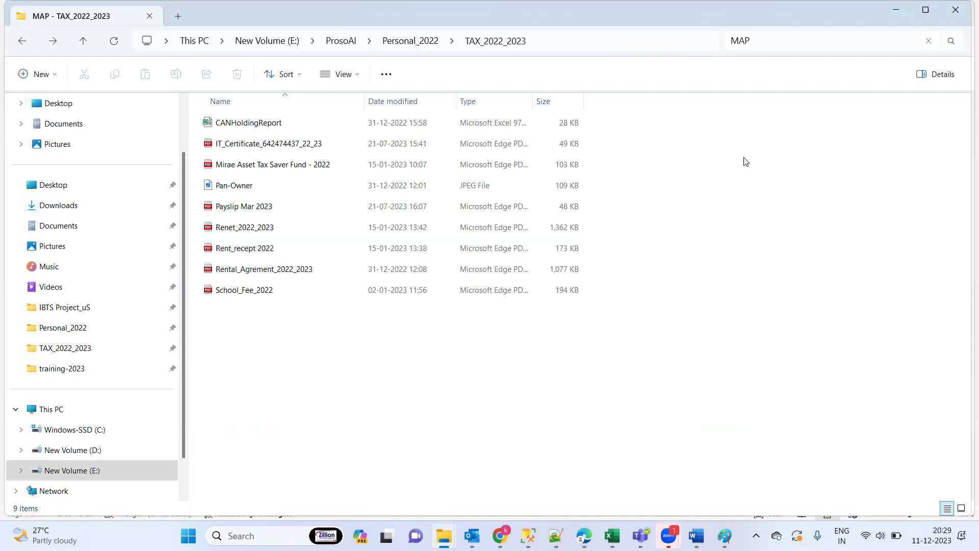
pyautogui.click(900, 12)
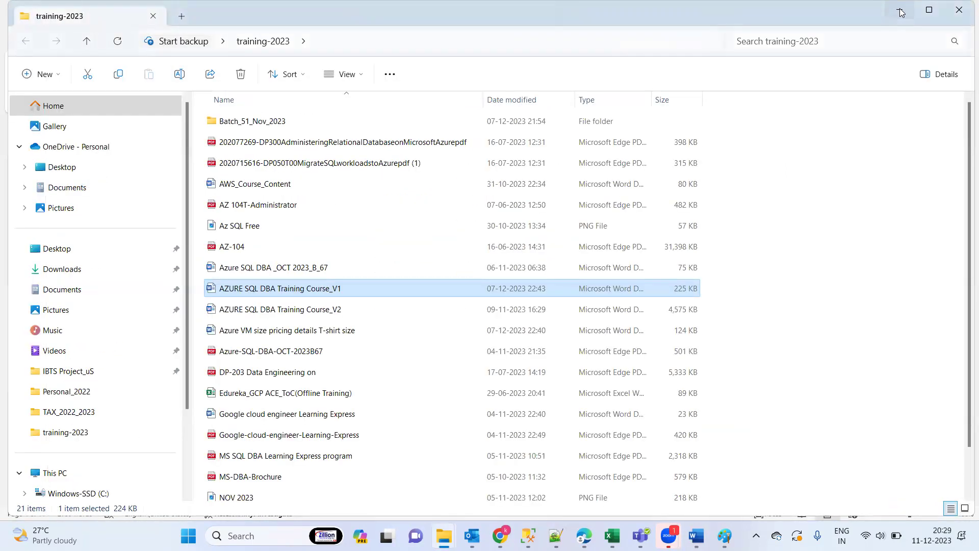
# Minimize the training-2023 window, bring back the TAX_2022_2023 window in File Explorer, and search This PC for "MAP".
pyautogui.click(899, 12)
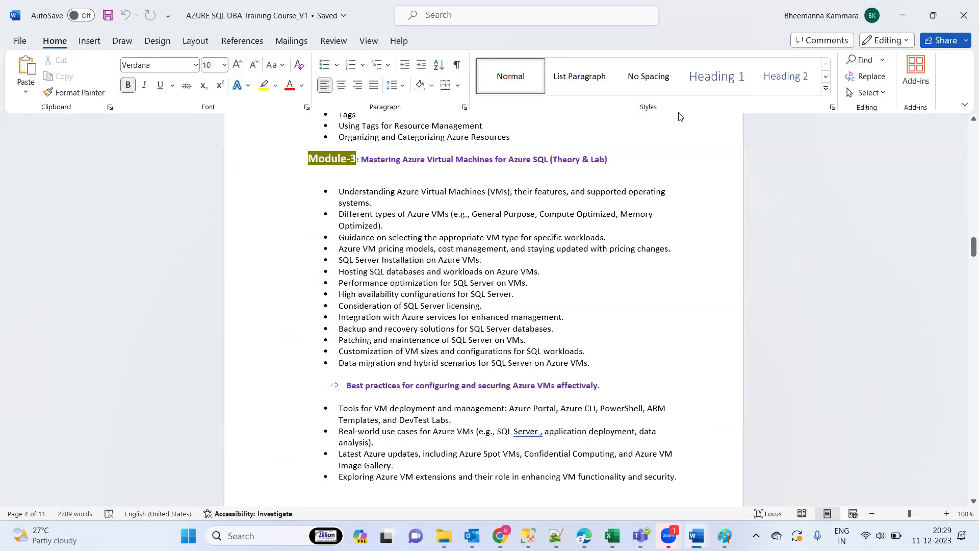
pyautogui.moveTo(444, 535)
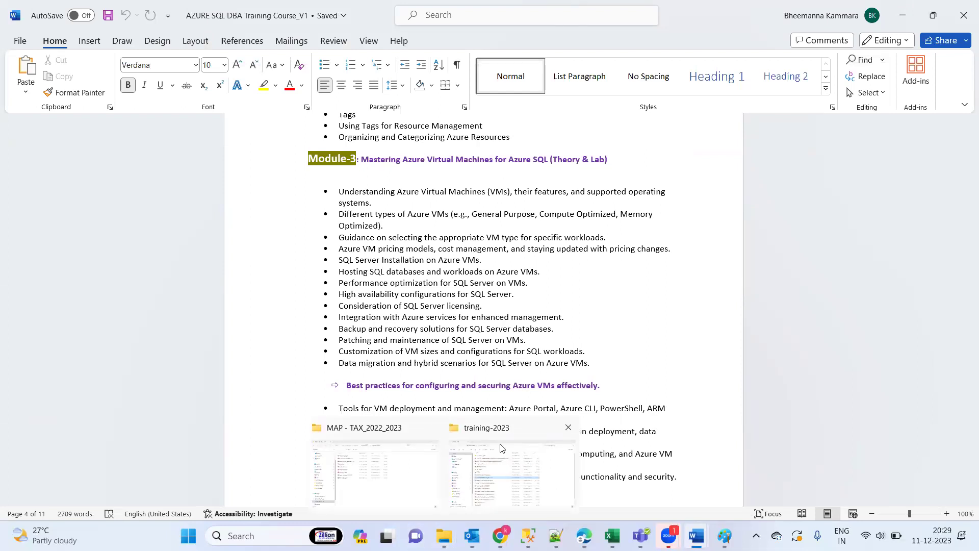
pyautogui.click(347, 430)
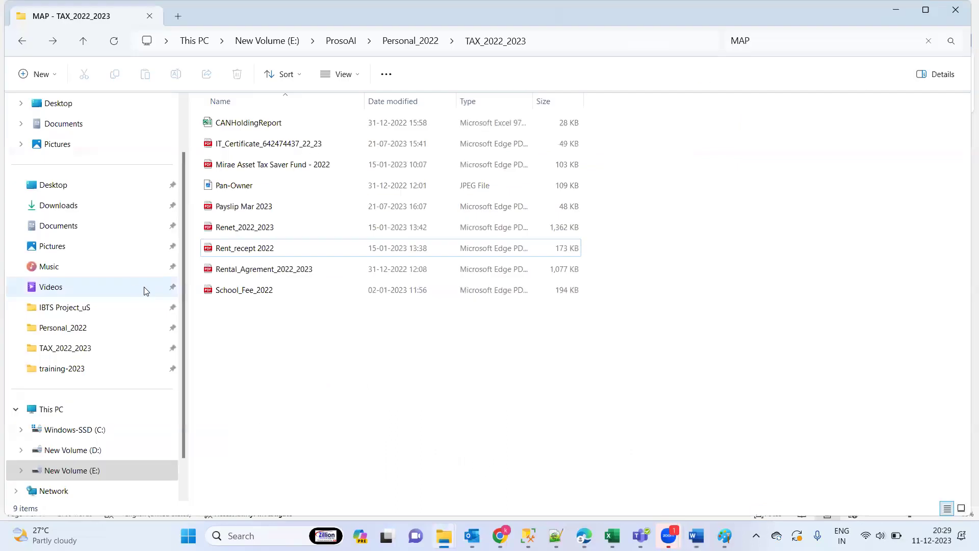
pyautogui.click(60, 411)
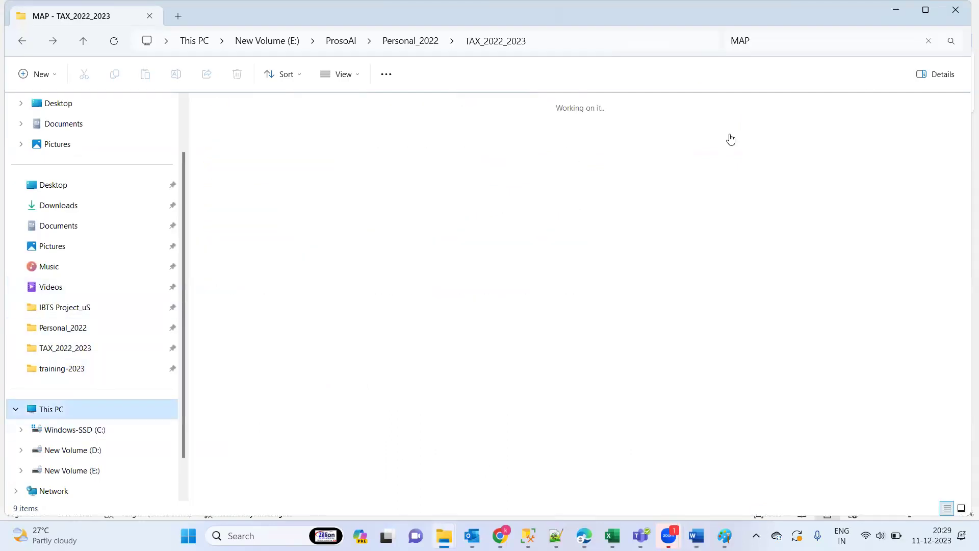
pyautogui.click(789, 44)
pyautogui.write('M')
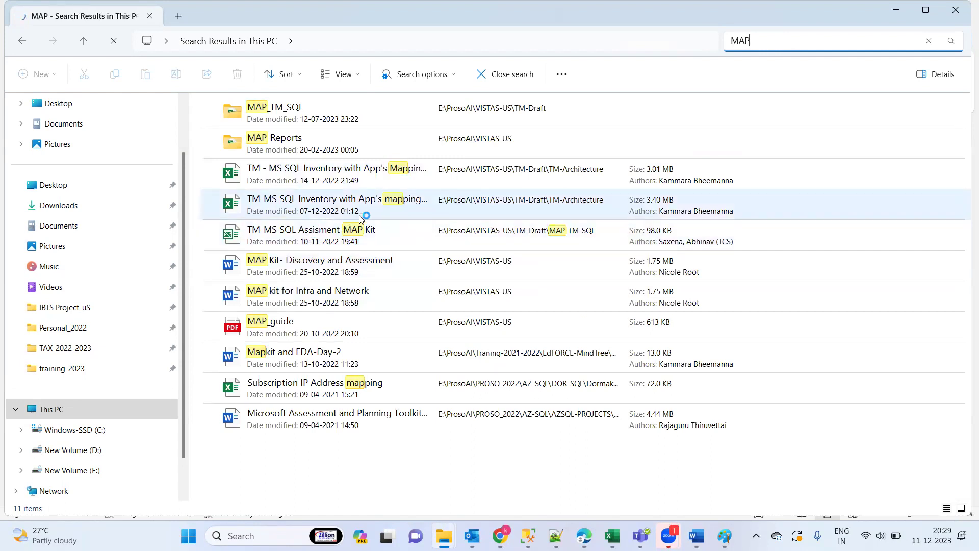
# Open the MAP-Reports folder from the search results and open its SqlServerAssessment report in Excel.
pyautogui.doubleClick(306, 137)
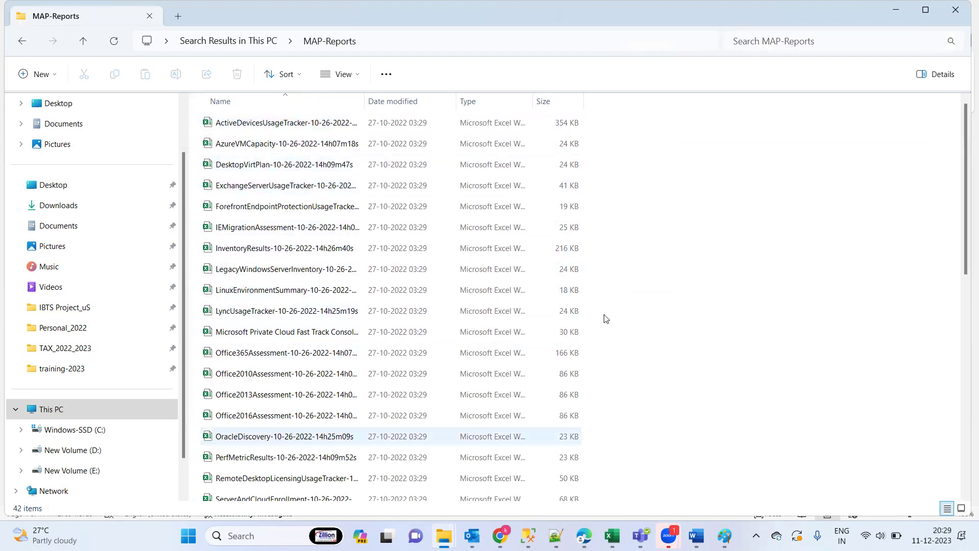
pyautogui.moveTo(964, 174); pyautogui.dragTo(964, 278)
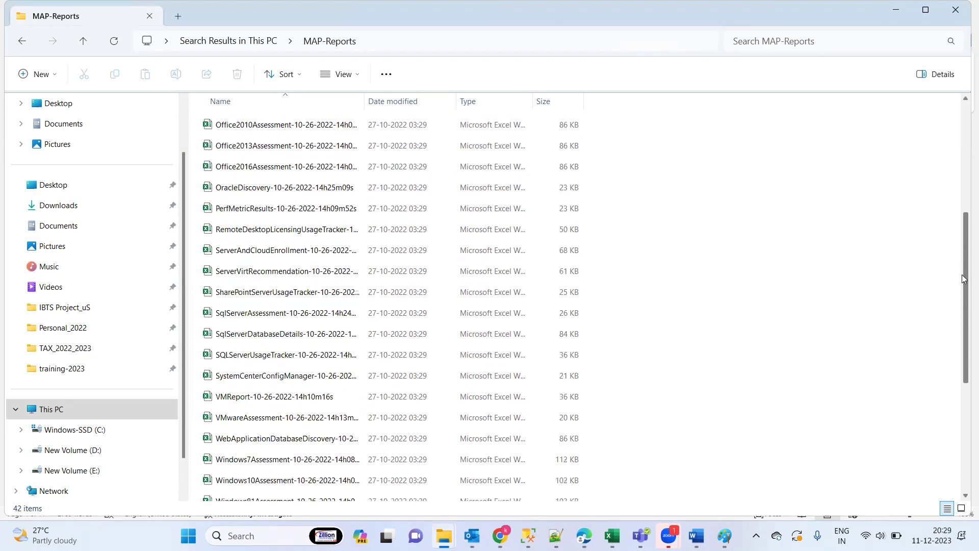
pyautogui.click(284, 358)
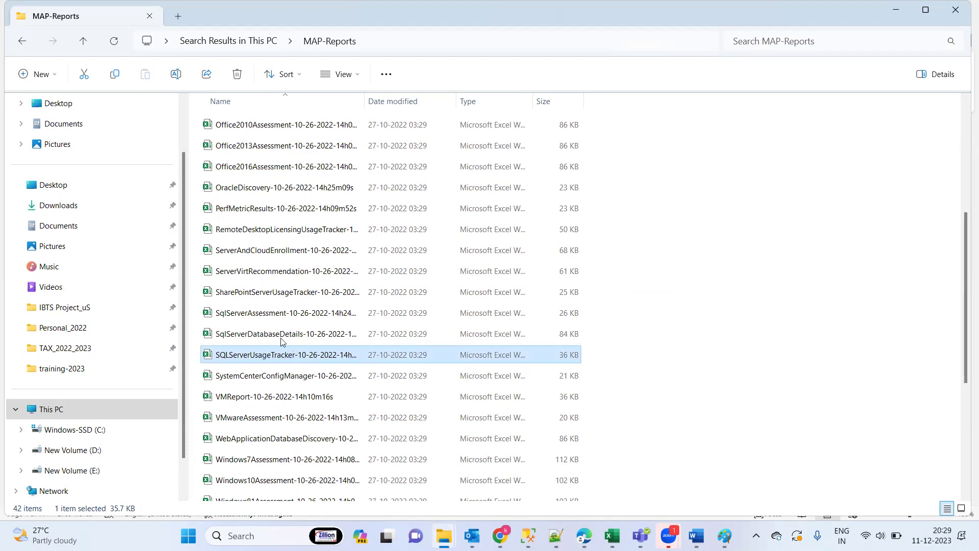
pyautogui.click(261, 315)
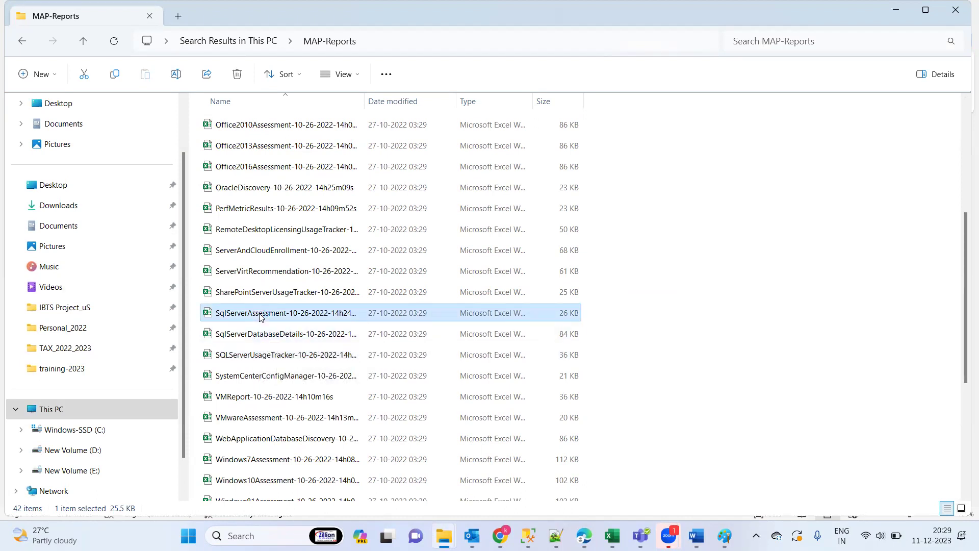
pyautogui.doubleClick(261, 313)
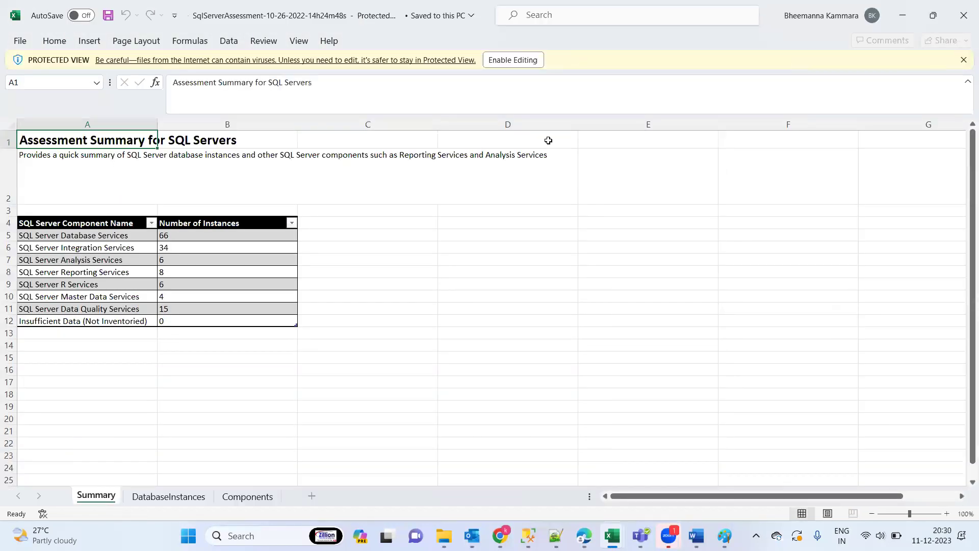
# Enable editing of the report and check the Database Services and Integration Services instance counts on the Summary sheet.
pyautogui.click(525, 58)
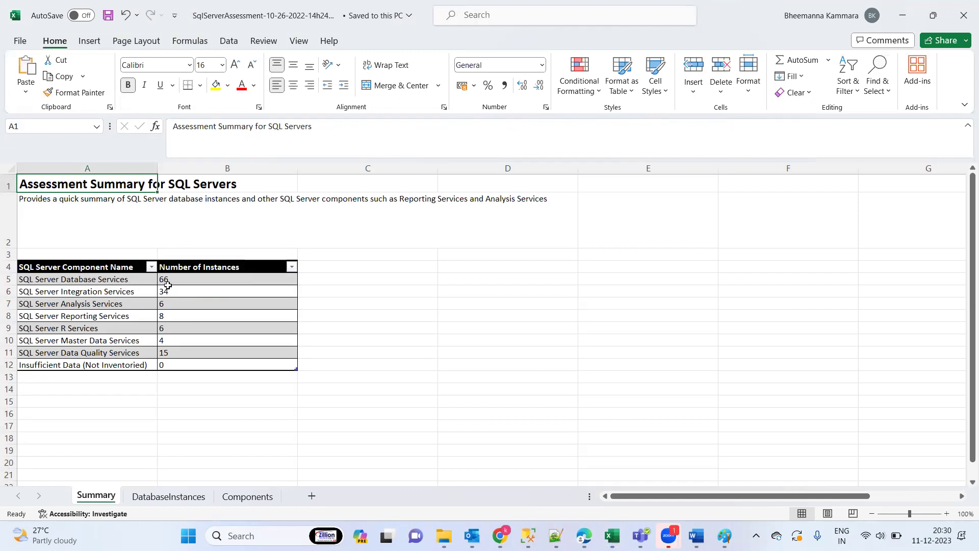
pyautogui.click(201, 278)
pyautogui.click(204, 288)
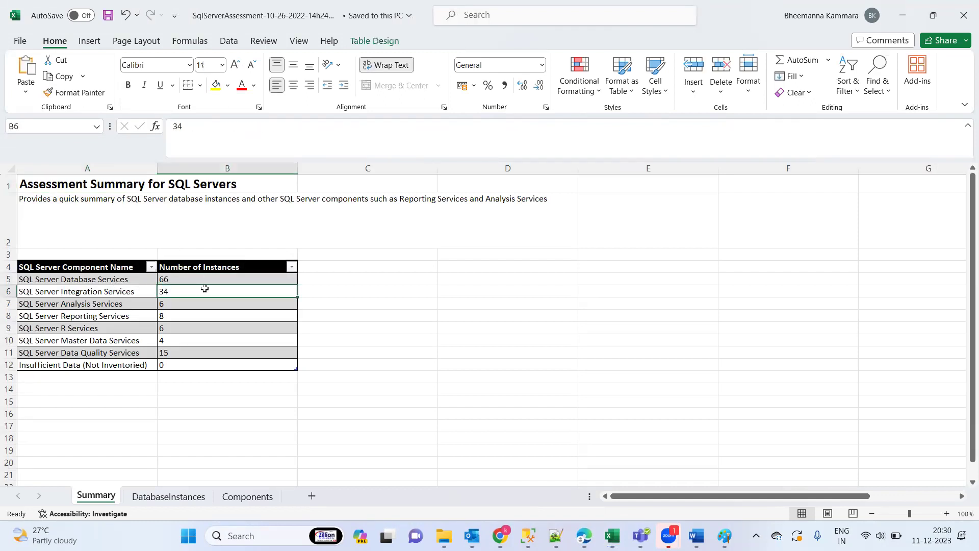
# Hide the Computer Name column on the DatabaseInstances sheet.
pyautogui.click(181, 500)
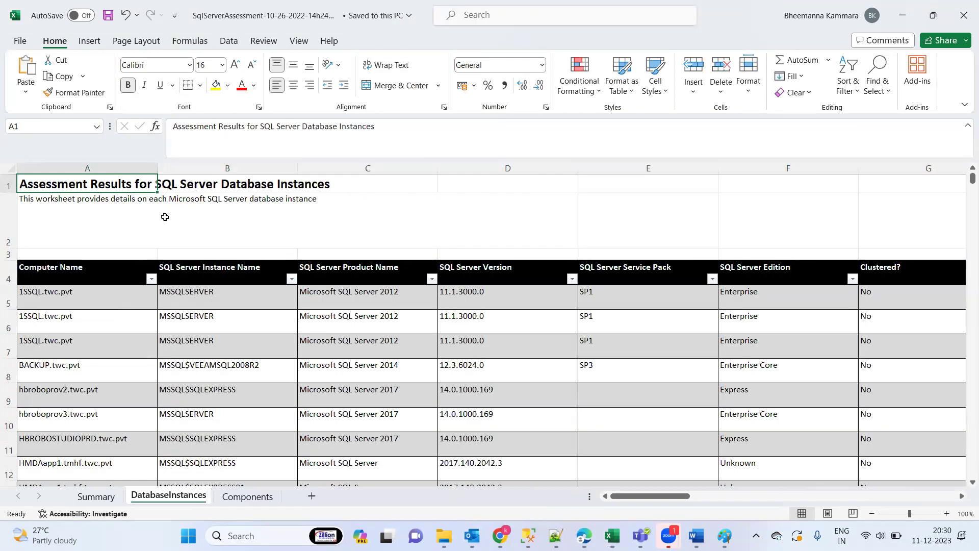
pyautogui.click(104, 169)
pyautogui.rightClick(103, 168)
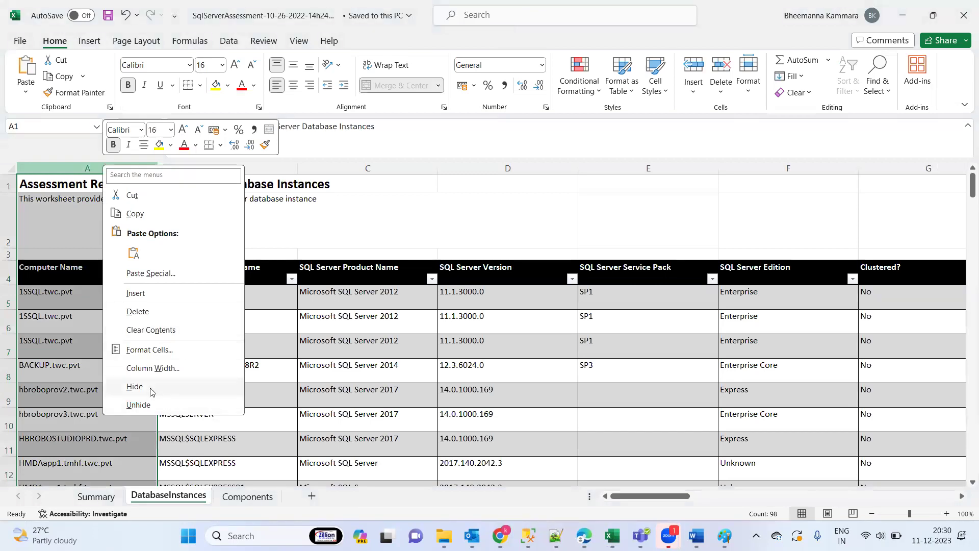
pyautogui.click(135, 386)
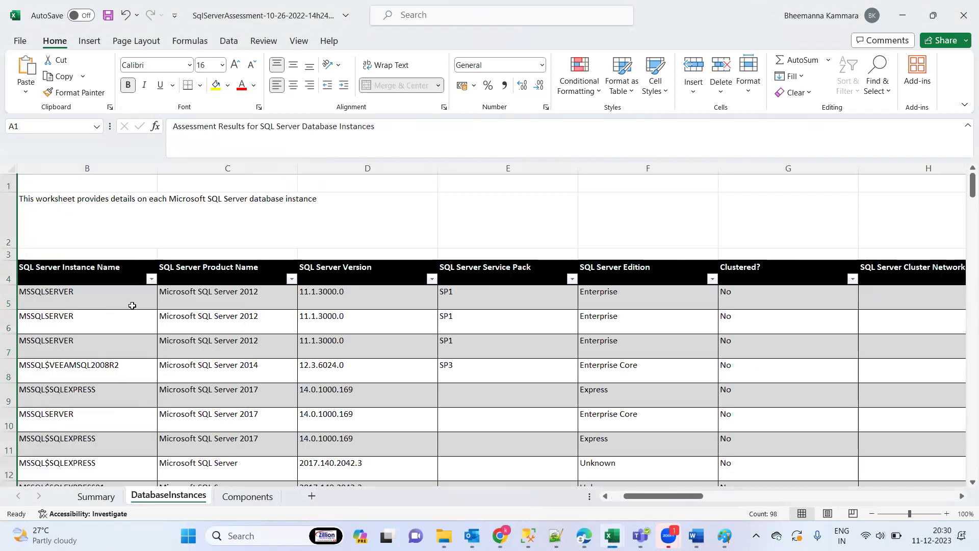
# Review the first database instance's details across row 5, from instance name to WMI Status, and return to the row's first visible column.
pyautogui.click(92, 299)
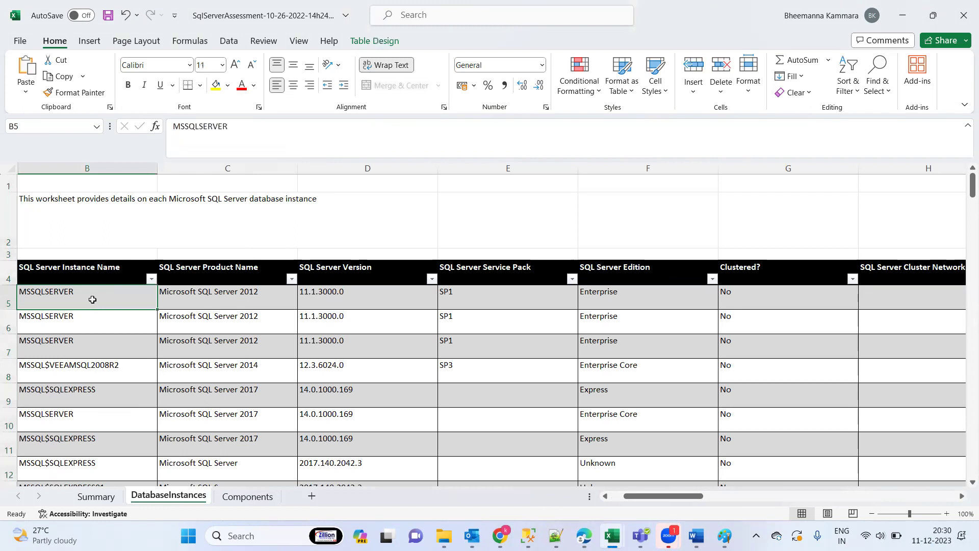
pyautogui.press('Right')
pyautogui.press('Right')
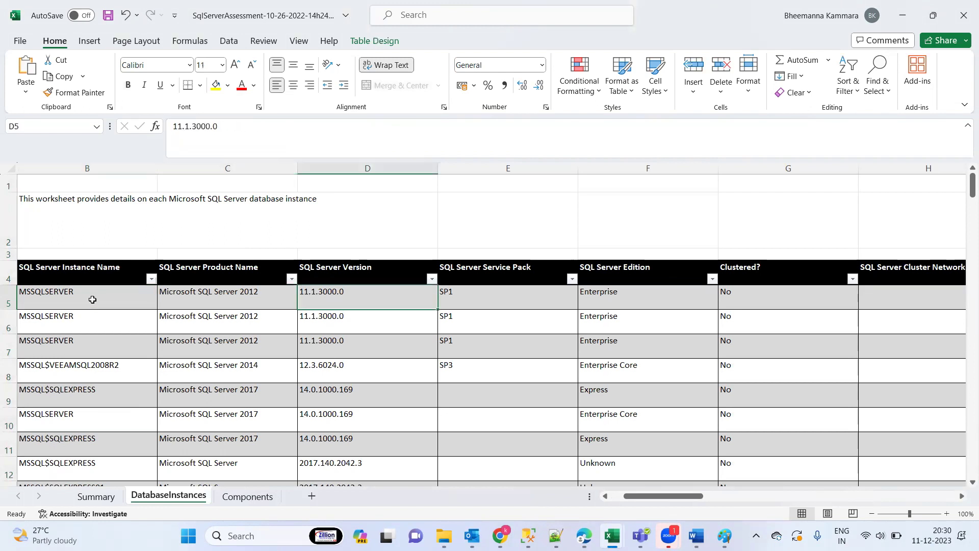
pyautogui.press('Right')
pyautogui.press('Right')
pyautogui.press('Right')
pyautogui.press('Right')
pyautogui.press('Right')
pyautogui.press('Right')
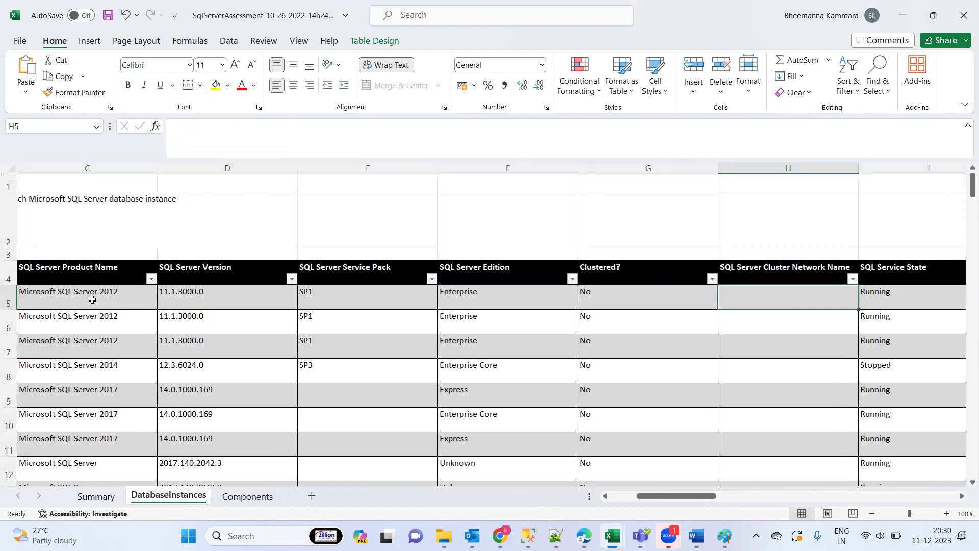
pyautogui.press('Right')
pyautogui.press('Right')
pyautogui.press('Right')
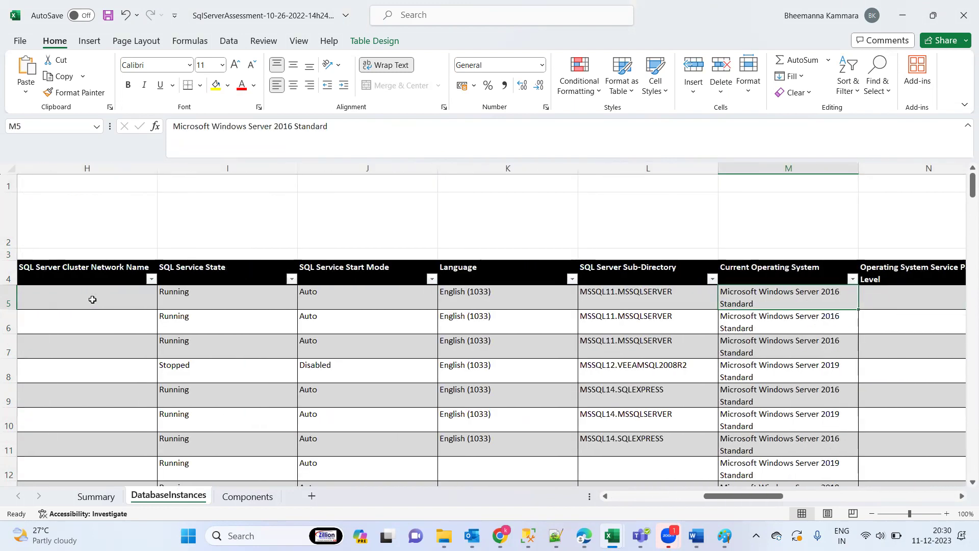
pyautogui.press('Right')
pyautogui.press('Right')
pyautogui.press('Right')
pyautogui.press('Right')
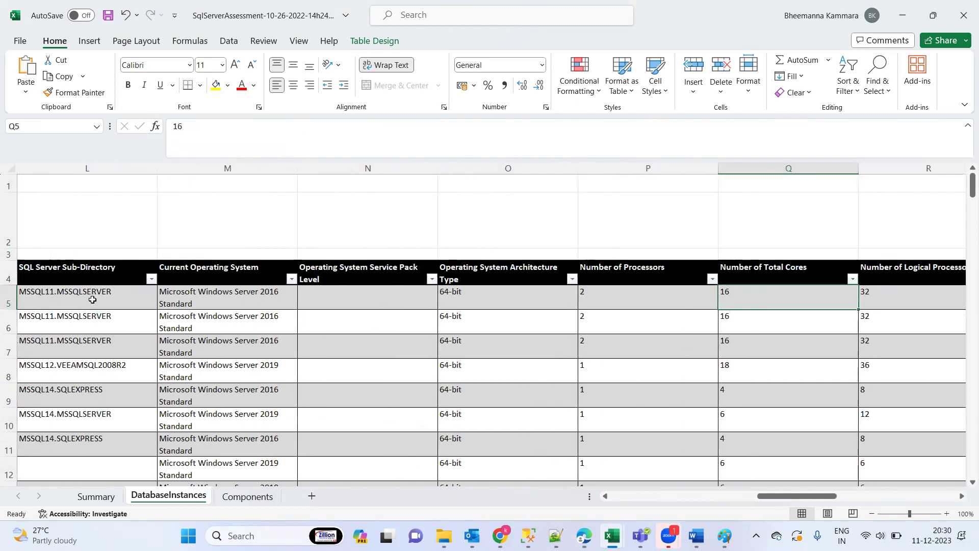
pyautogui.press('Right')
pyautogui.press('Right')
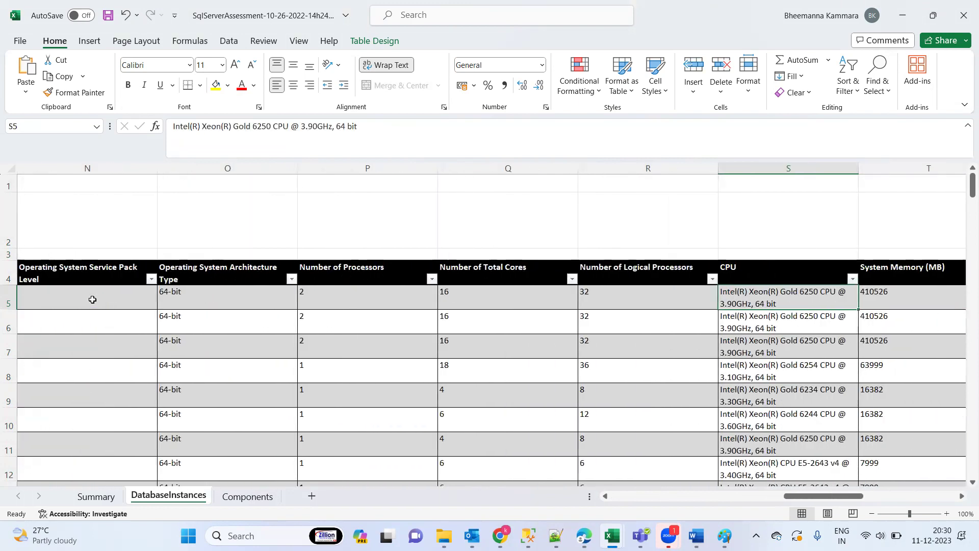
pyautogui.press('Right')
pyautogui.press('Right')
pyautogui.press('Right')
pyautogui.press('Right')
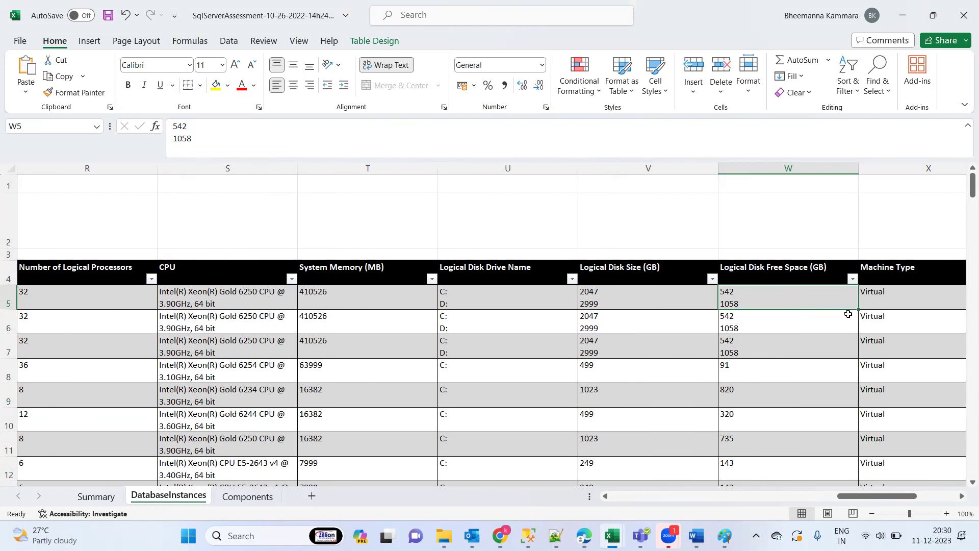
pyautogui.hscroll(4, 764, 304)
pyautogui.click(764, 304)
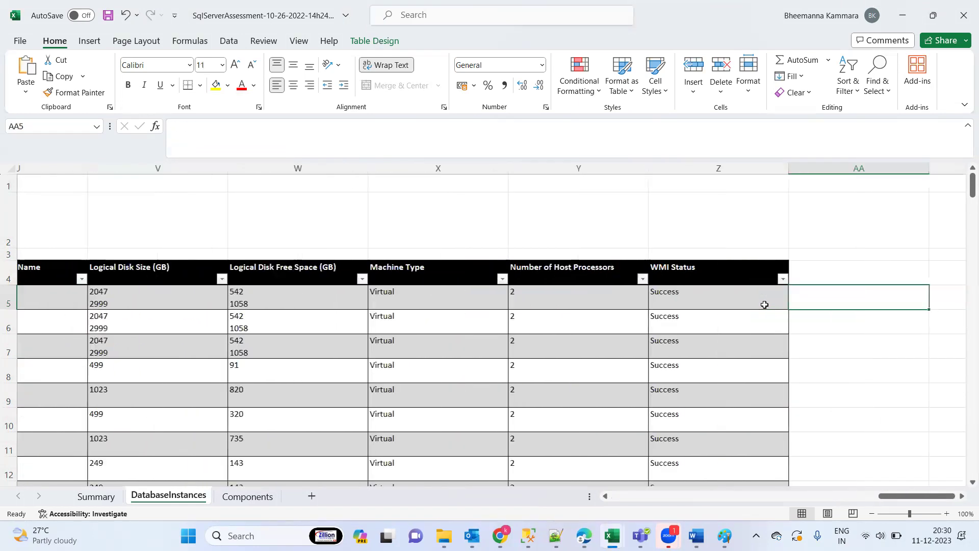
pyautogui.press('Left')
pyautogui.hotkey('ctrl', 'Left')
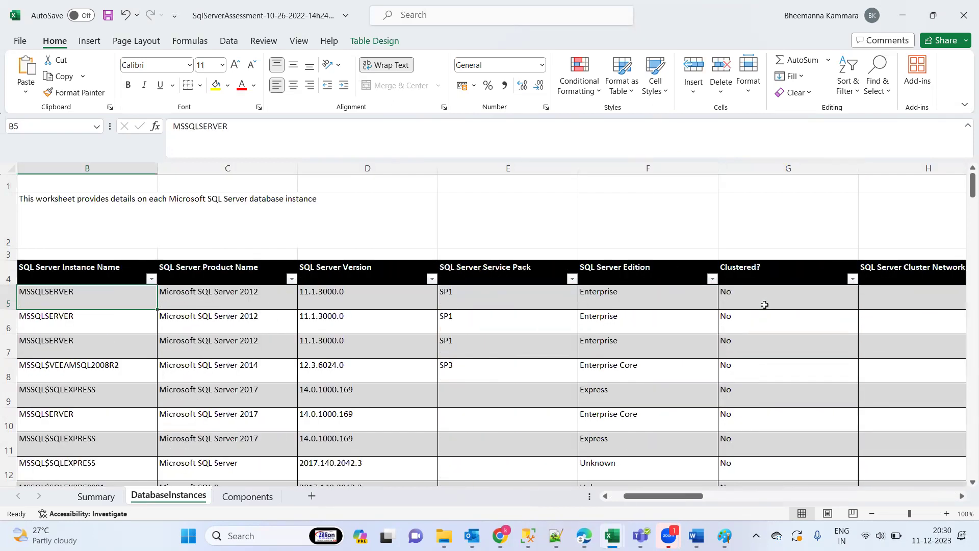
# View the Components sheet of the report and minimize both Excel workbooks and the MAP-Reports window.
pyautogui.click(248, 497)
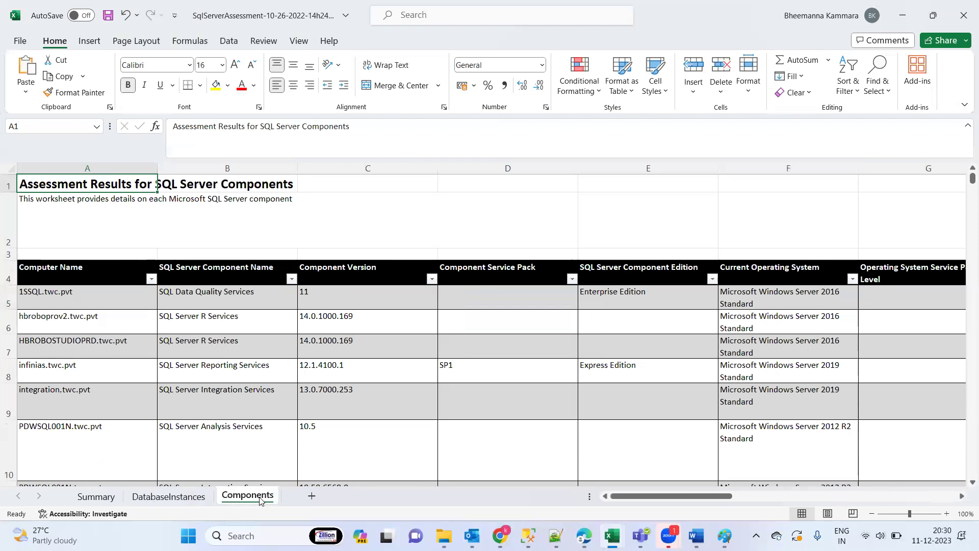
pyautogui.click(903, 14)
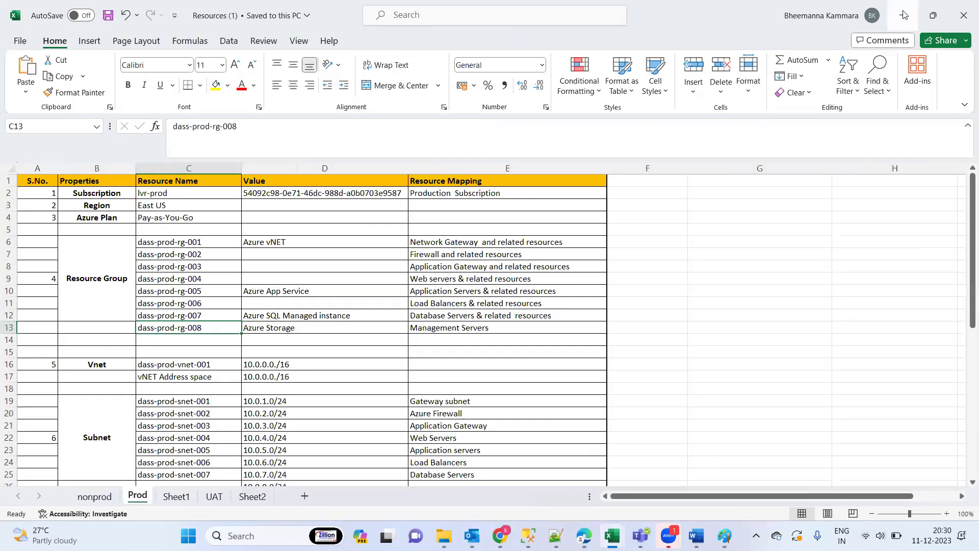
pyautogui.click(902, 14)
pyautogui.click(903, 14)
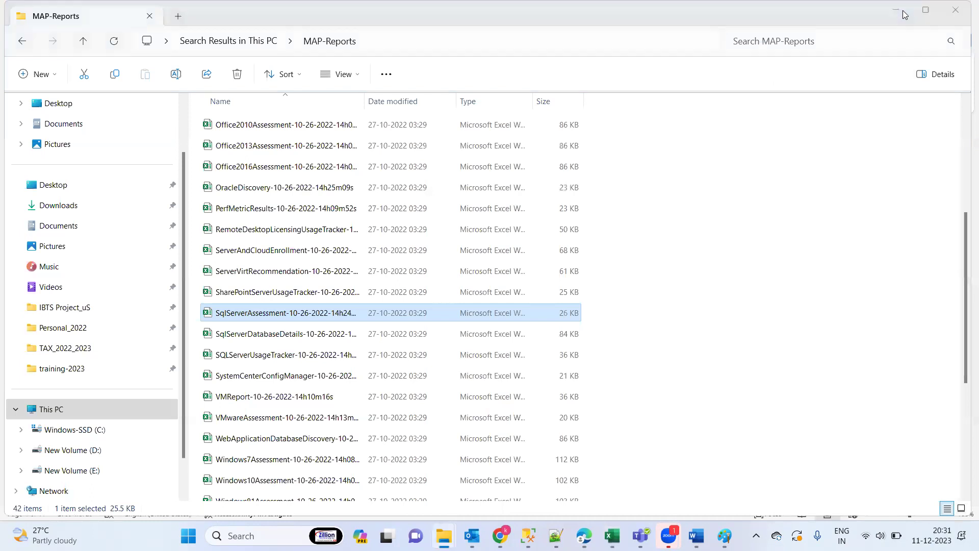
# Switch to the Paint drawing and add the line "---> DMA -- one by" under the MAP scan-and-discover note.
pyautogui.moveTo(500, 535)
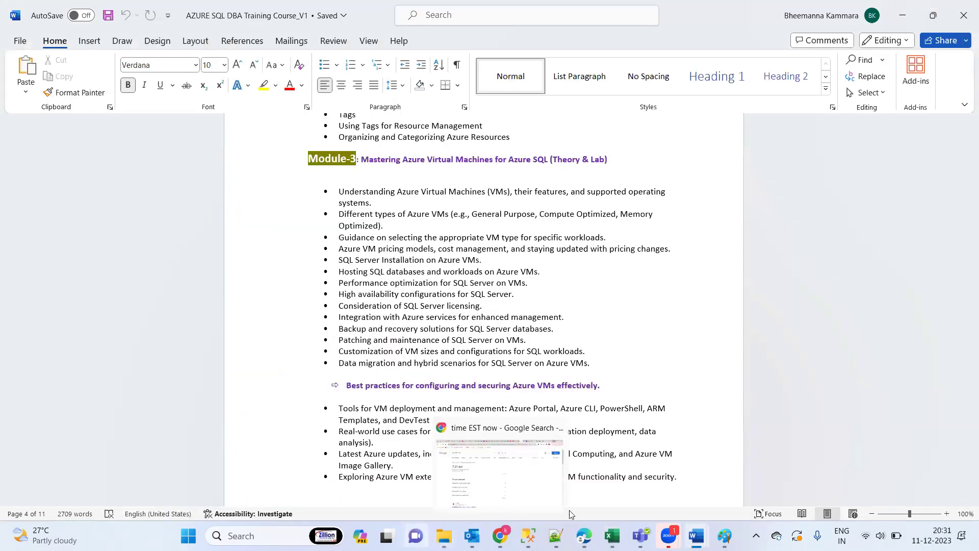
pyautogui.click(584, 536)
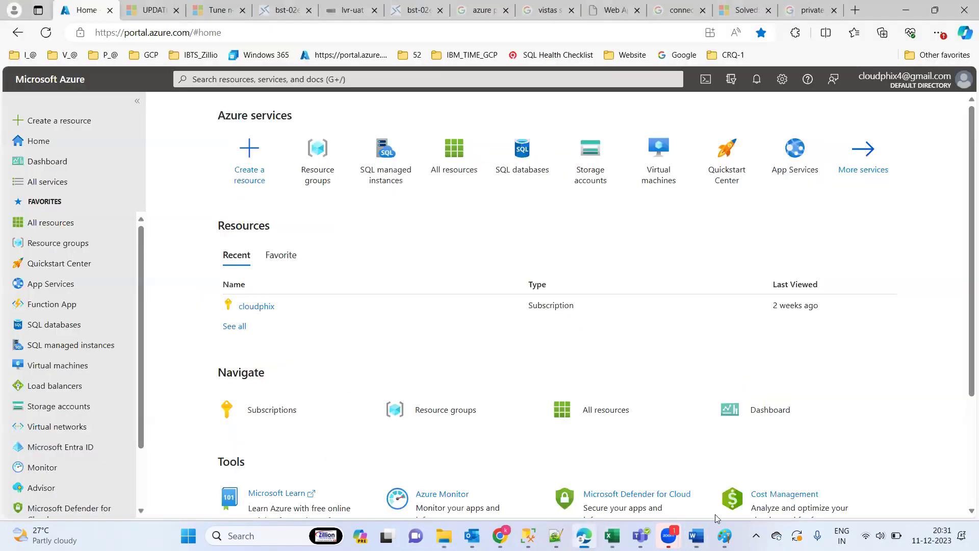
pyautogui.click(725, 535)
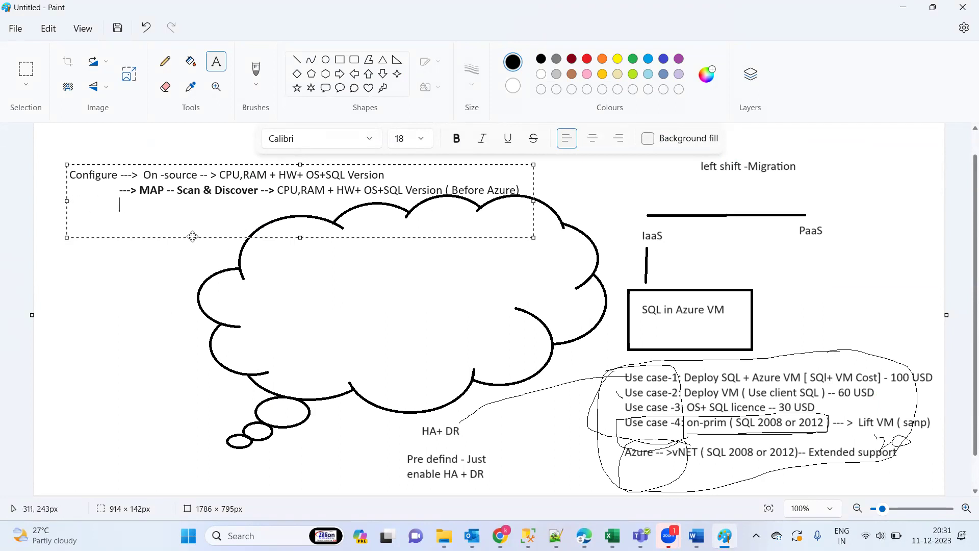
pyautogui.write('---> DMA --')
pyautogui.moveTo(177, 190); pyautogui.dragTo(211, 192)
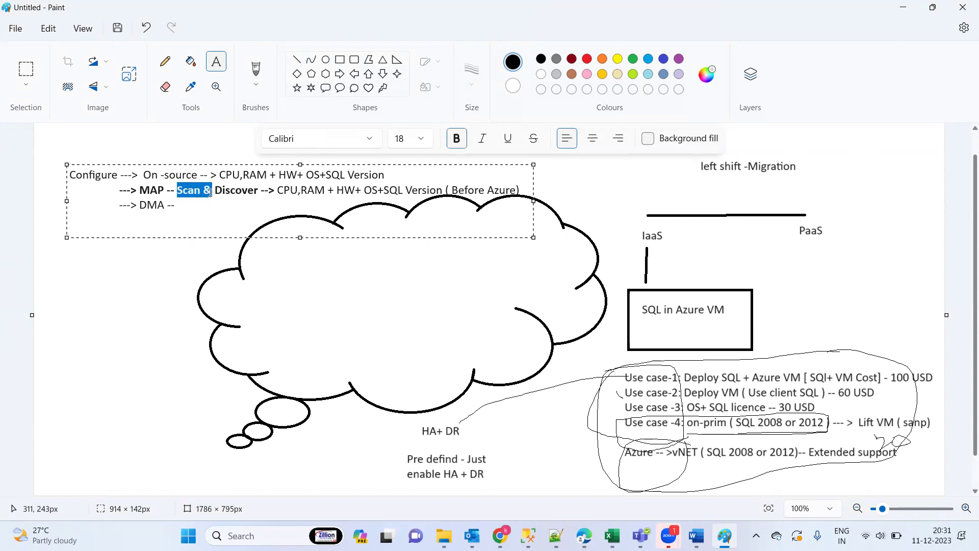
pyautogui.click(188, 206)
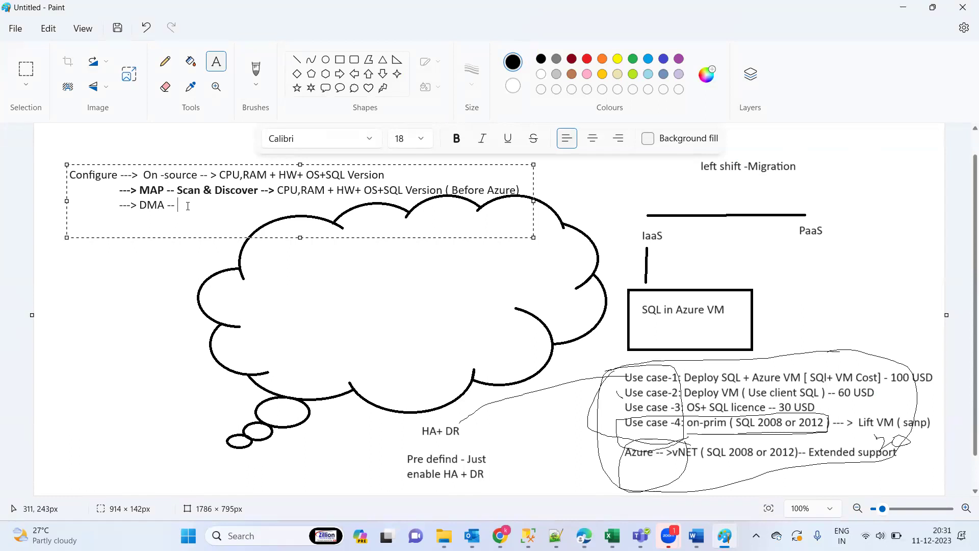
pyautogui.write('one by')
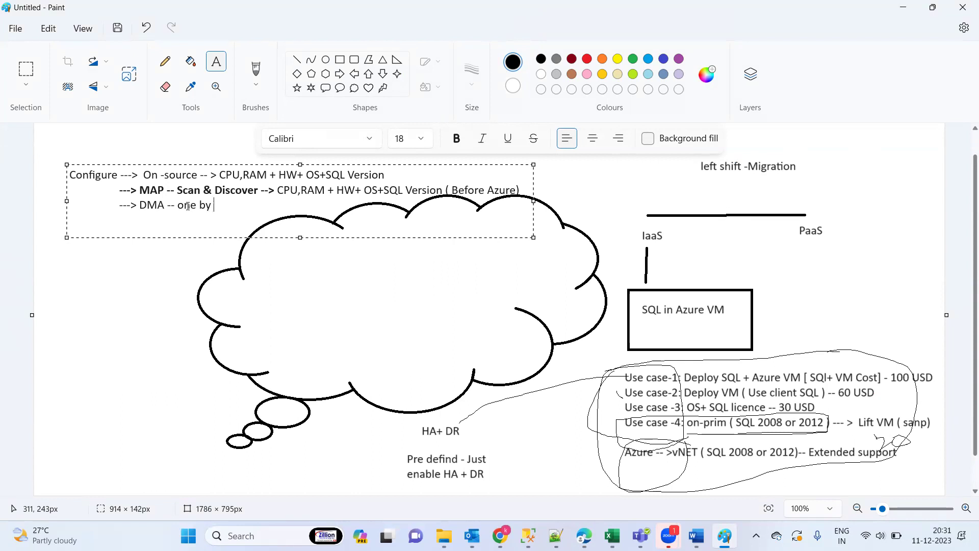